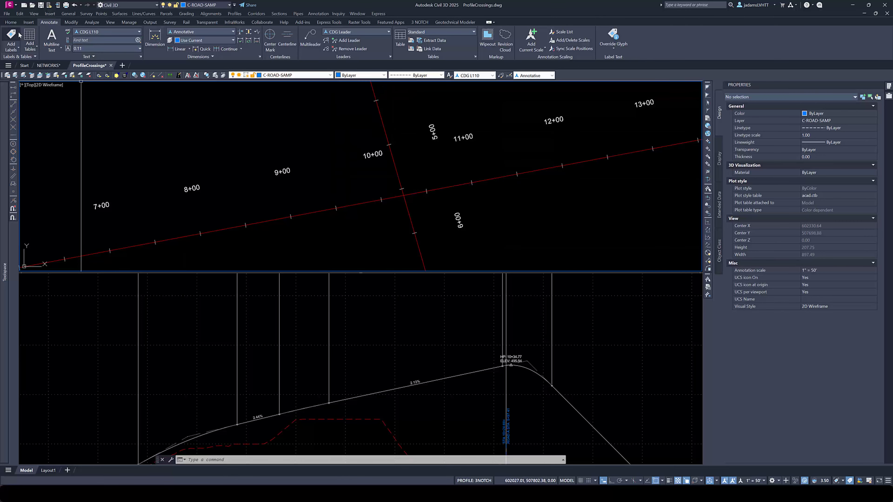
# Add a Station Offset - Fixed Point alignment label to ROAD A at its apparent intersection with the crossing alignment
pyautogui.click(11, 35)
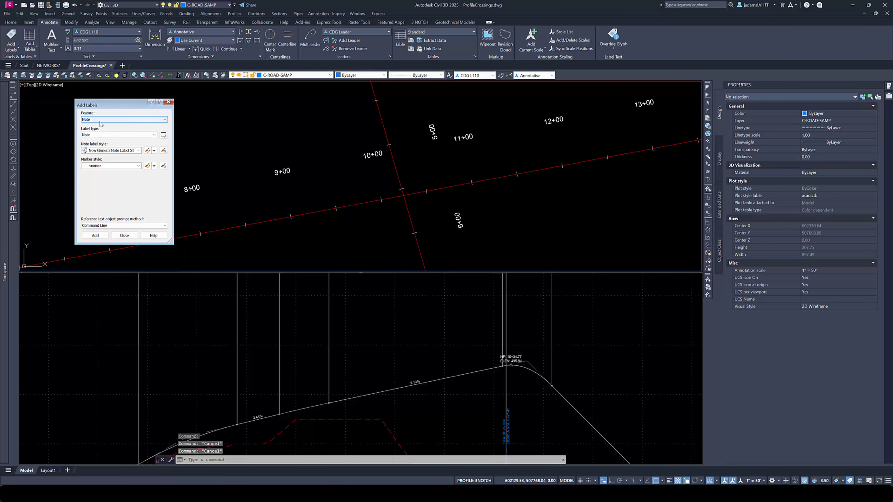
pyautogui.click(92, 120)
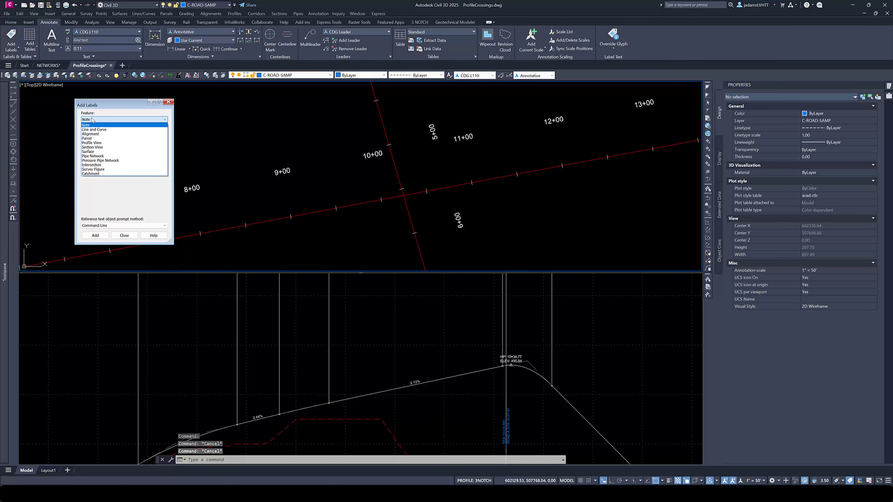
pyautogui.click(96, 135)
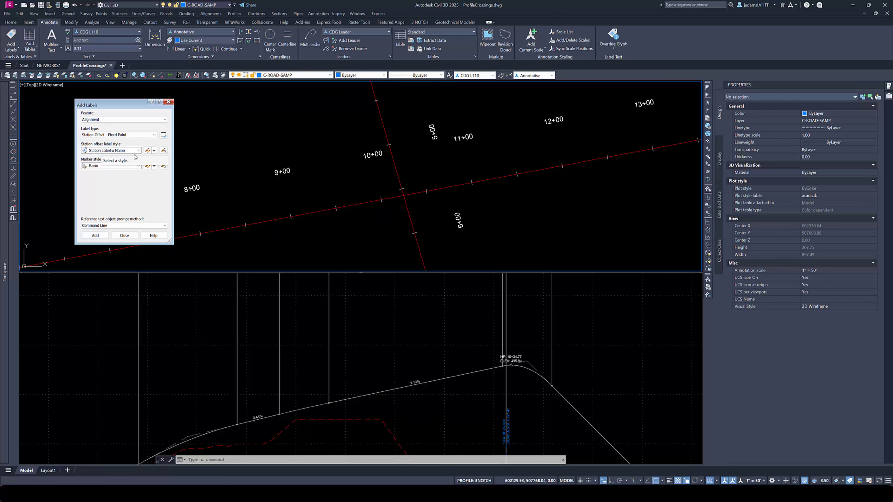
pyautogui.click(95, 235)
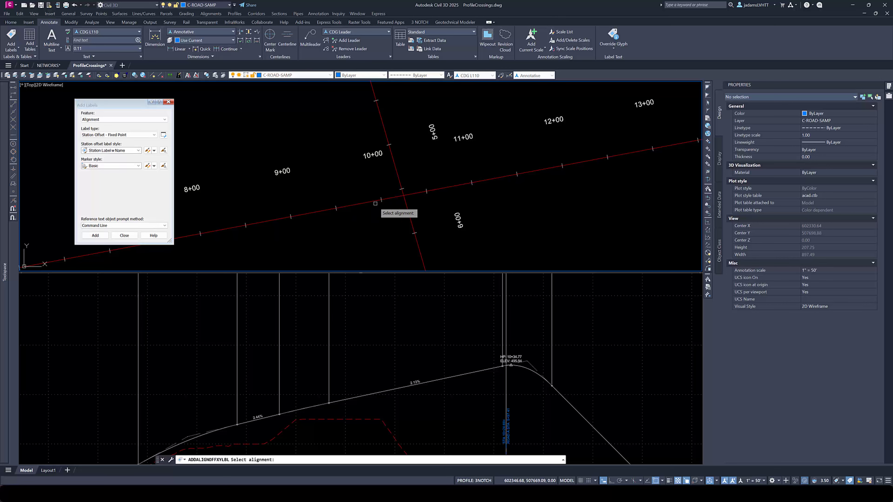
pyautogui.click(367, 202)
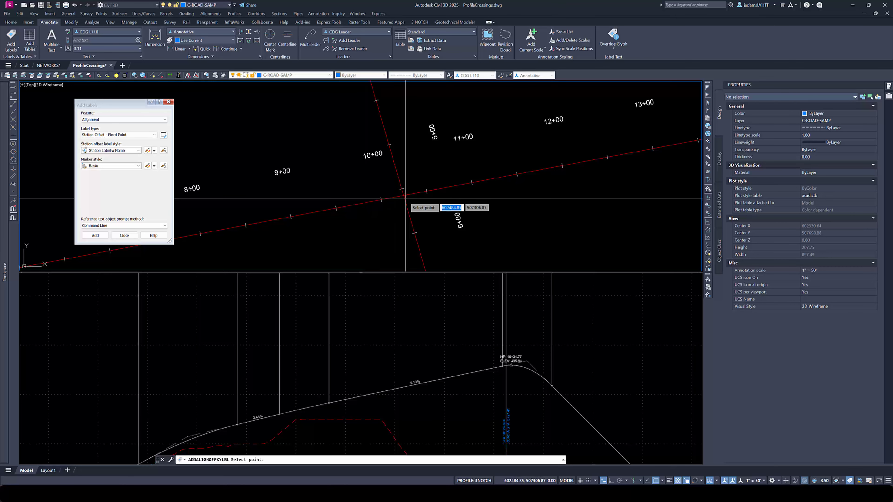
pyautogui.keyDown('shift'); pyautogui.rightClick(425, 164); pyautogui.keyUp('shift')
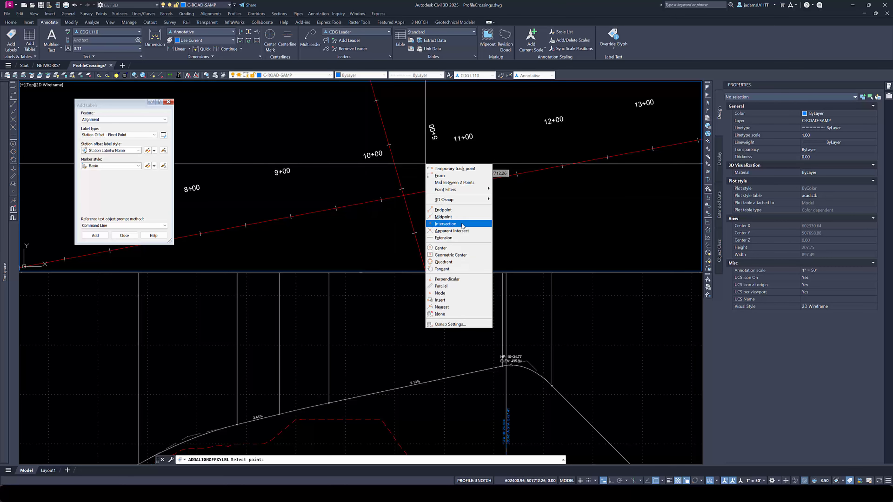
pyautogui.click(456, 230)
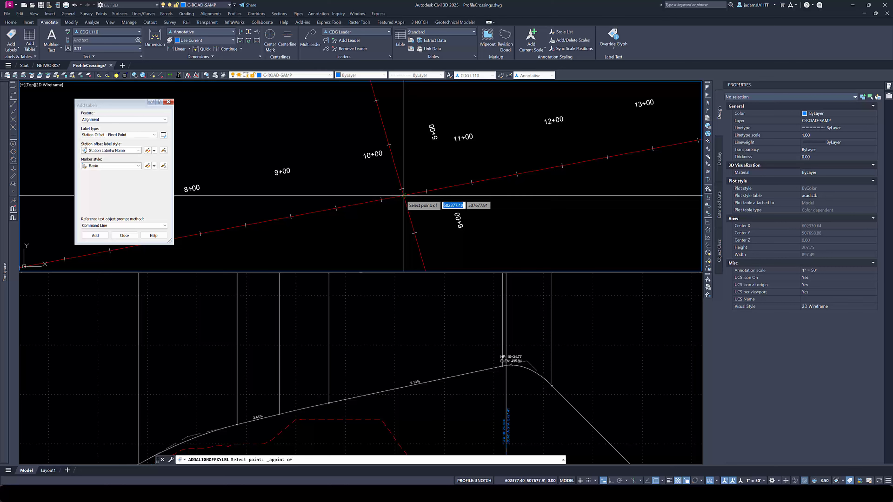
pyautogui.click(403, 195)
pyautogui.press('Return')
# Move the new ROAD A station label up and to the left of the intersection so it sits on a leader
pyautogui.click(400, 186)
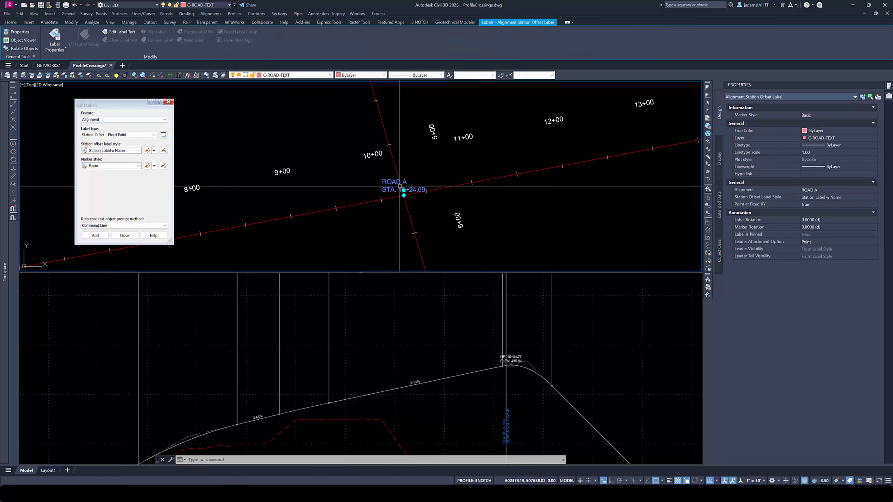
pyautogui.click(400, 186)
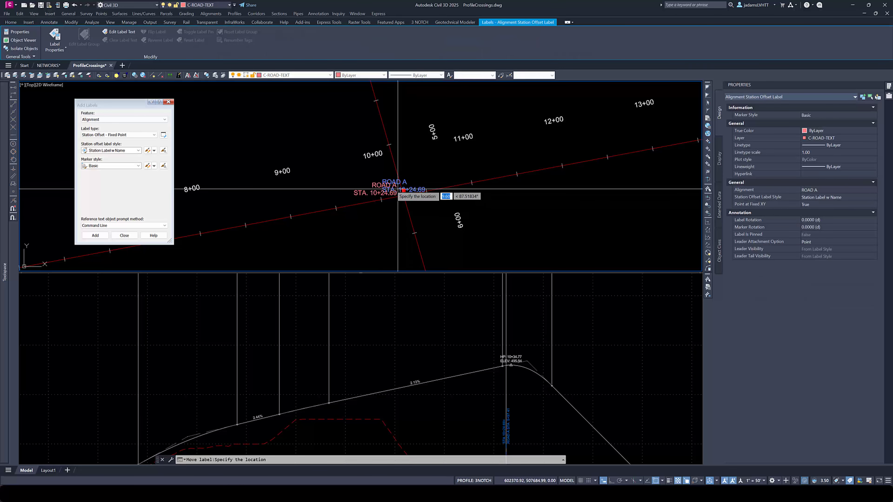
pyautogui.click(367, 174)
pyautogui.scroll(2, 362, 183)
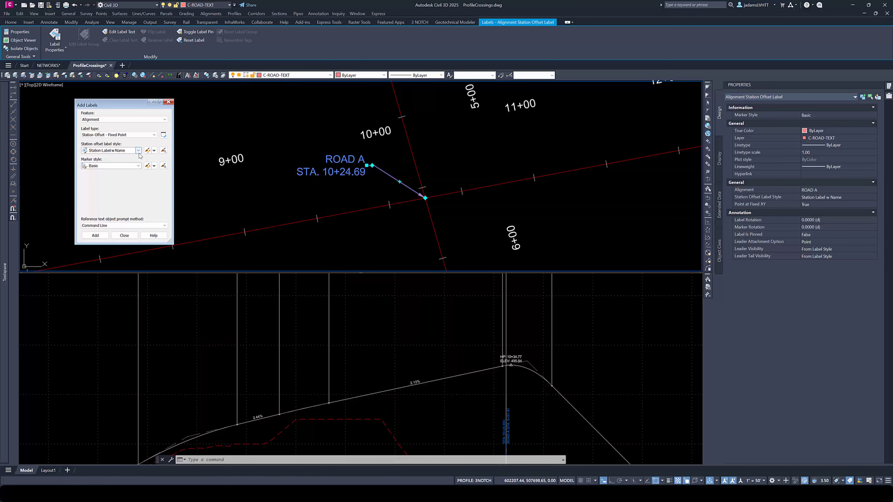
# Copy the current station offset label style and name the copy "Station Label w Name [Intersection]"
pyautogui.click(154, 152)
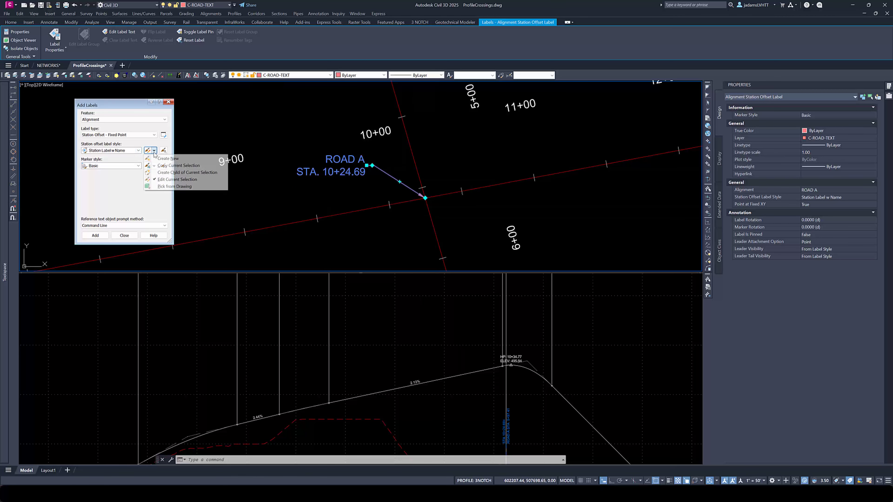
pyautogui.click(175, 166)
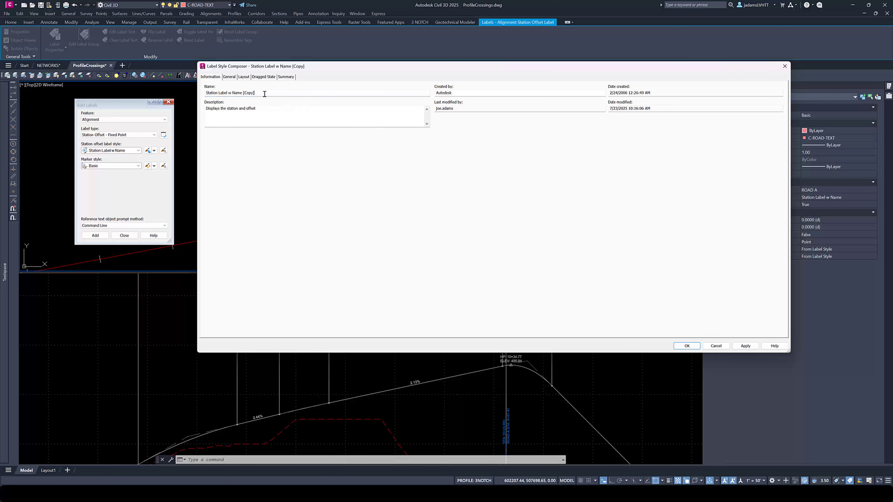
pyautogui.click(265, 94)
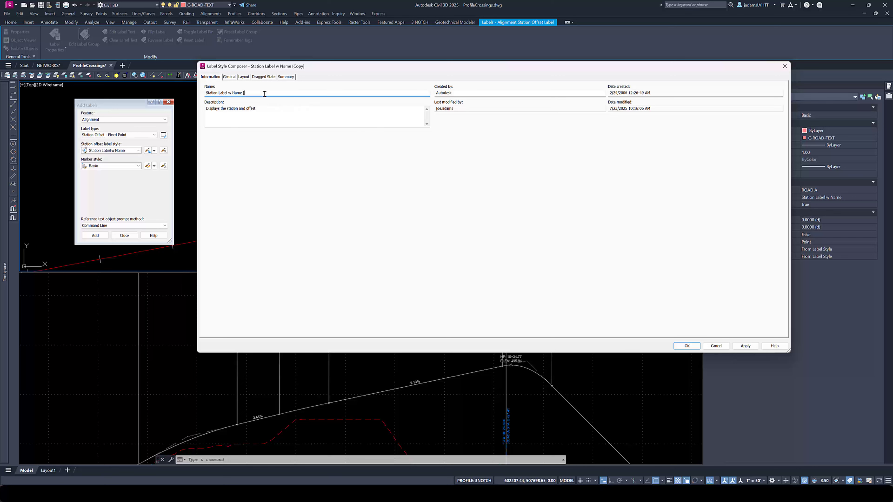
pyautogui.press('capslock')
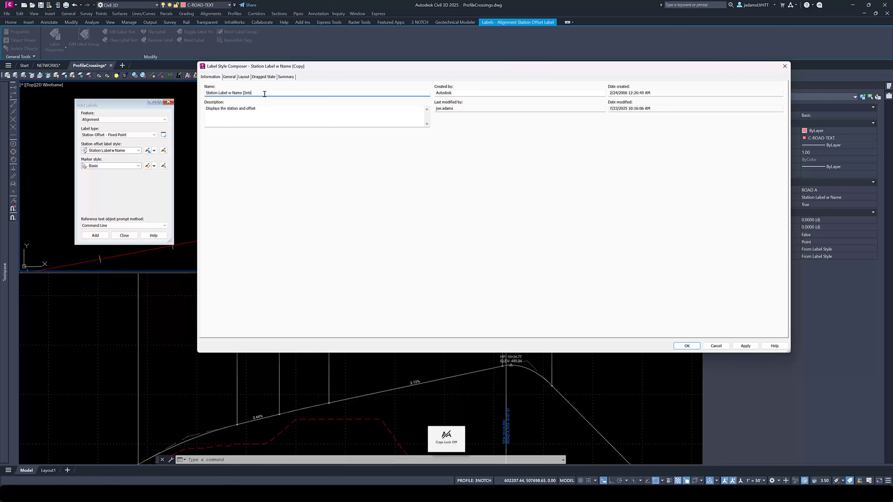
pyautogui.write('Intersection')
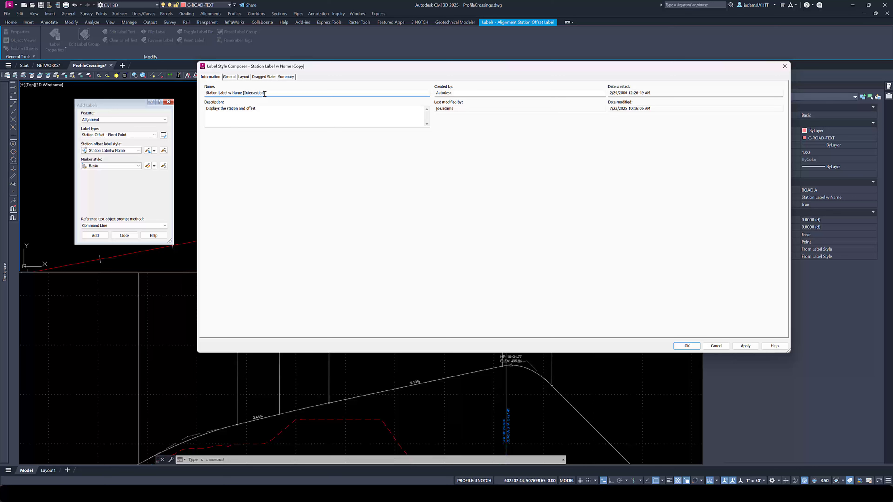
# Add a reference text component of type Alignment to the label style's layout and name it "Road 2 Station"
pyautogui.click(230, 77)
pyautogui.click(243, 77)
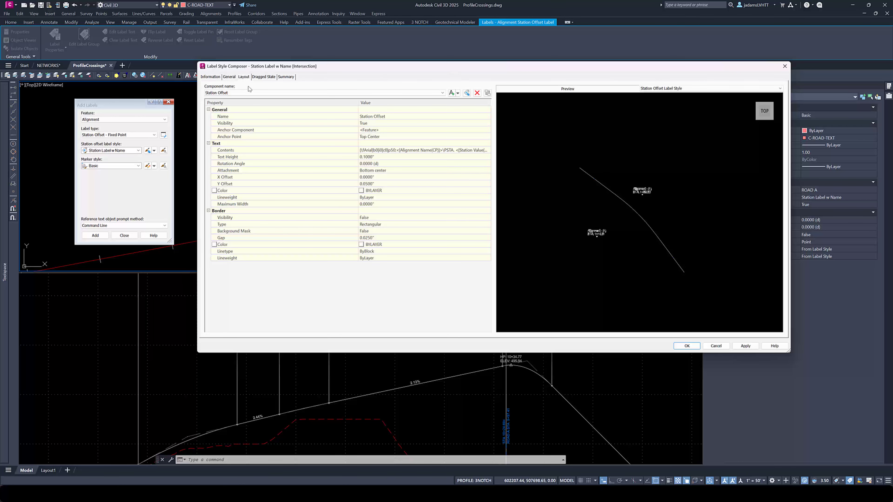
pyautogui.click(220, 92)
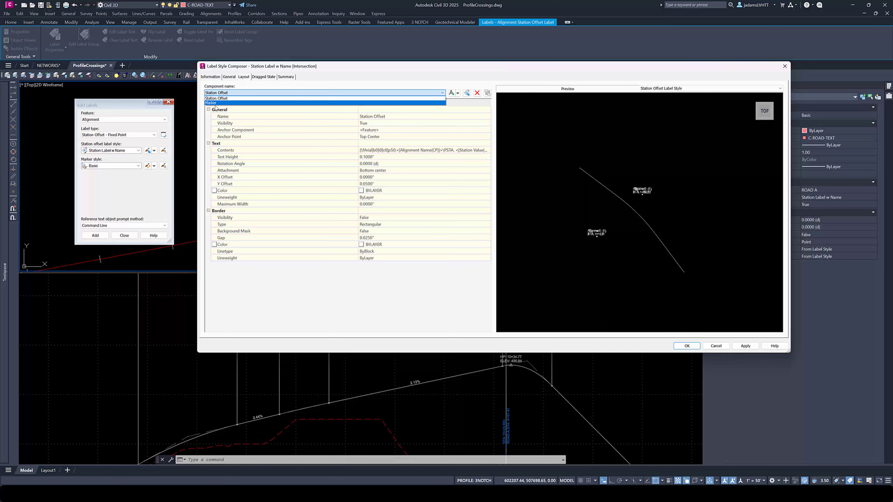
pyautogui.click(325, 80)
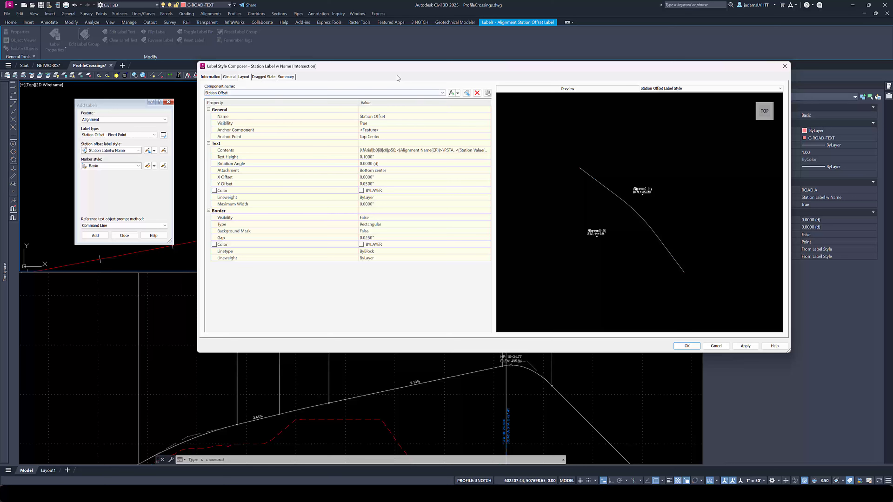
pyautogui.click(457, 93)
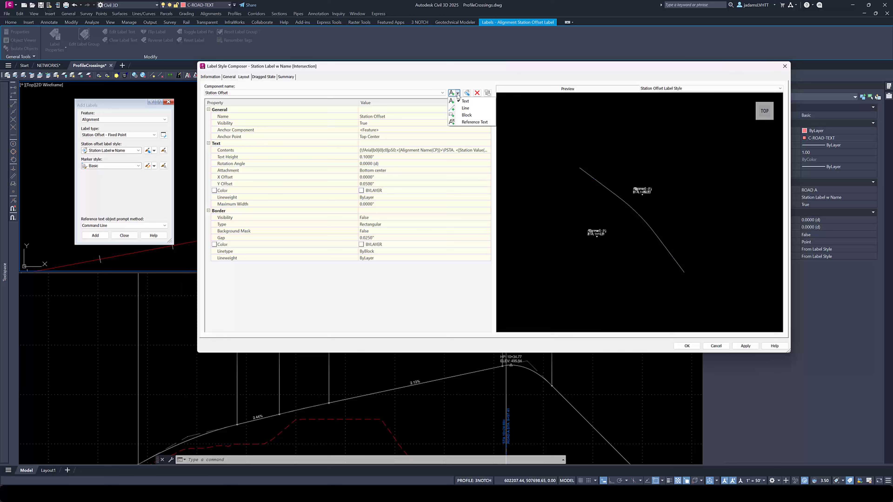
pyautogui.click(475, 123)
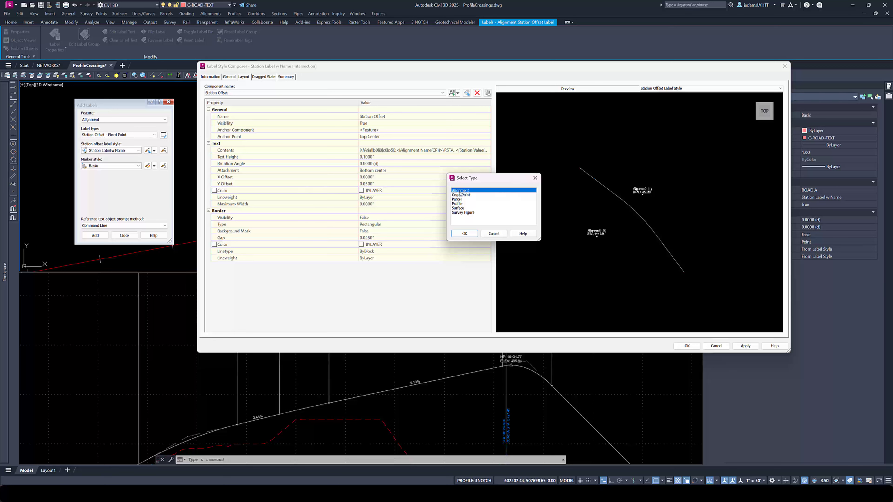
pyautogui.click(464, 234)
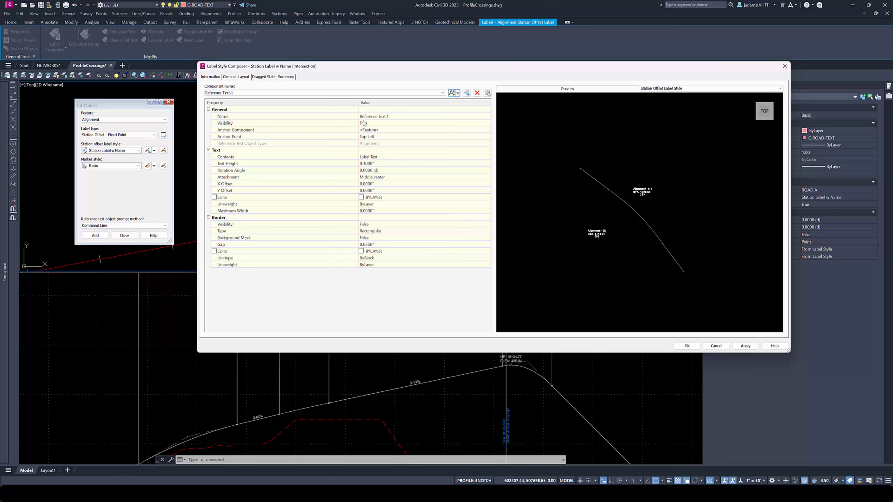
pyautogui.click(403, 116)
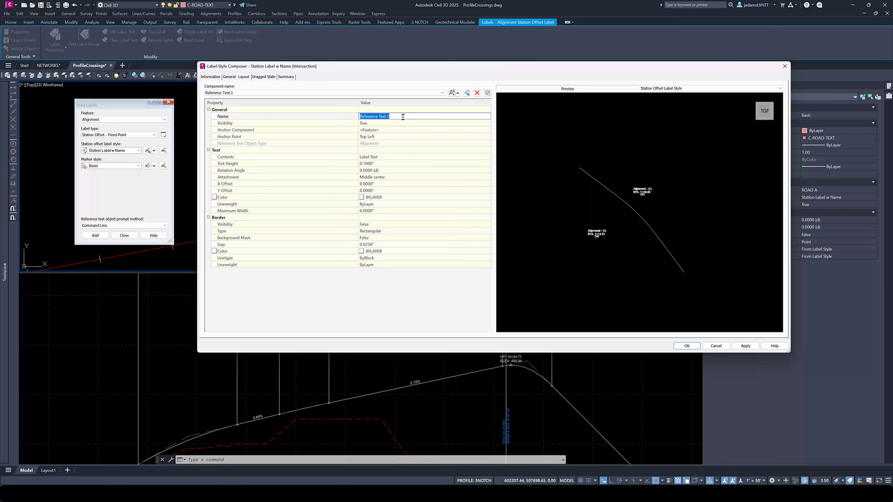
pyautogui.write('Road 2 Station')
# Set the anchor component of Road 2 Station to Station Offset
pyautogui.click(384, 158)
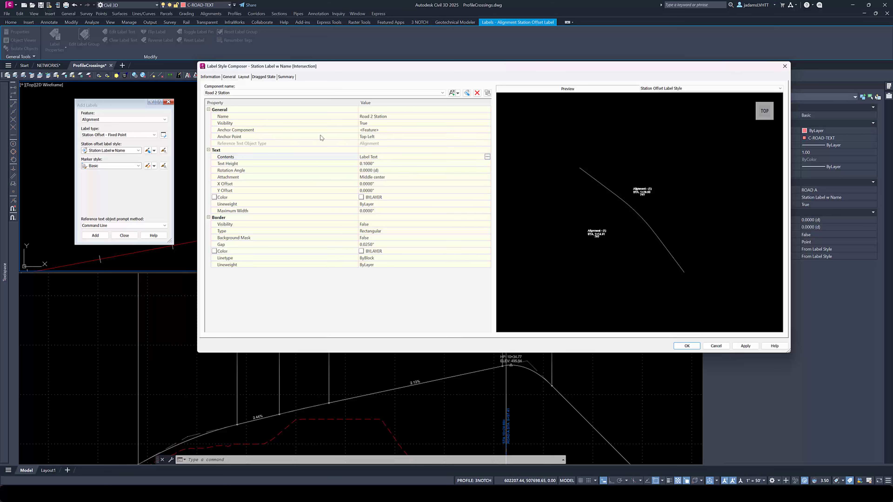
pyautogui.click(372, 130)
pyautogui.click(383, 131)
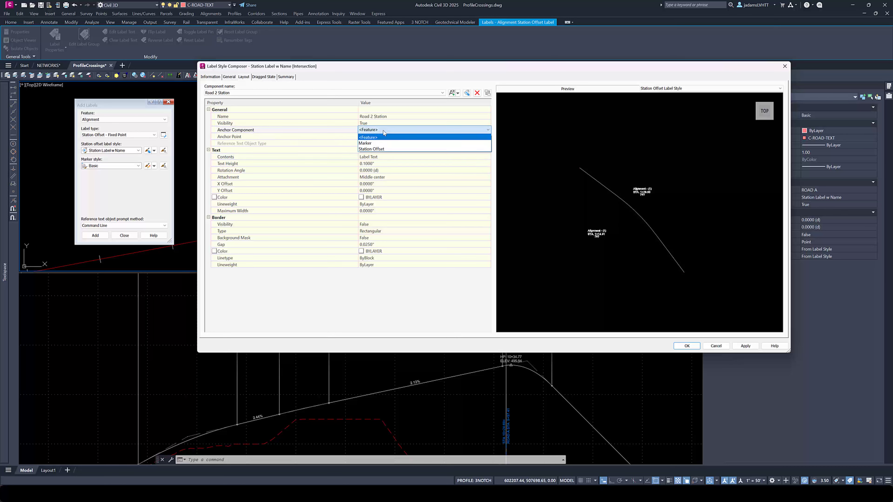
pyautogui.click(372, 149)
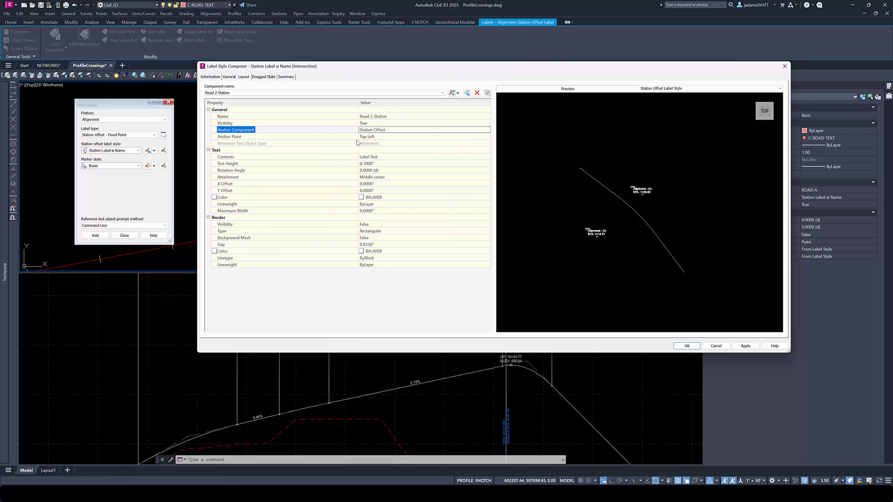
# Set the Road 2 Station component's anchor point to Bottom Left and its text attachment to Top left
pyautogui.rightClick(586, 203)
pyautogui.click(602, 228)
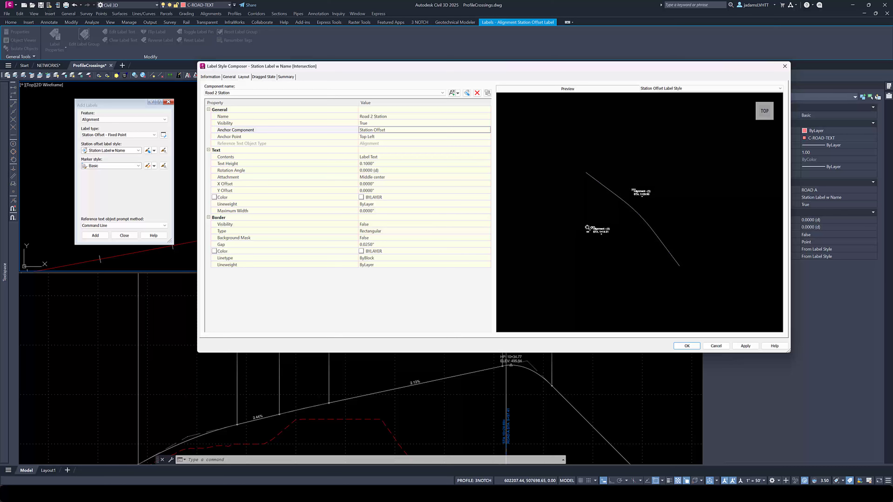
pyautogui.moveTo(590, 216); pyautogui.dragTo(582, 166)
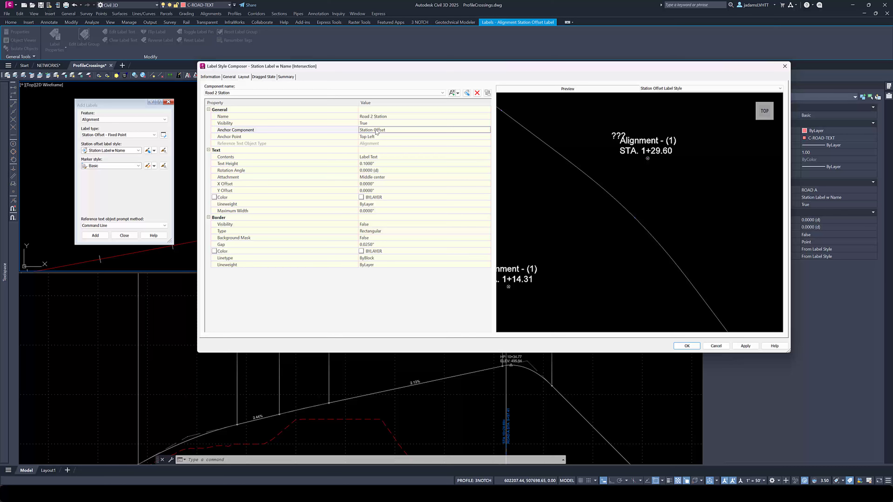
pyautogui.click(374, 138)
pyautogui.click(374, 137)
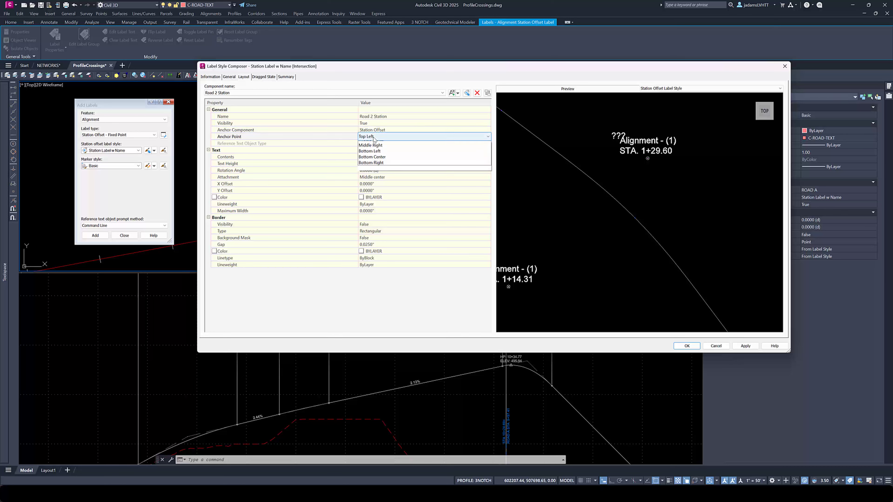
pyautogui.click(381, 179)
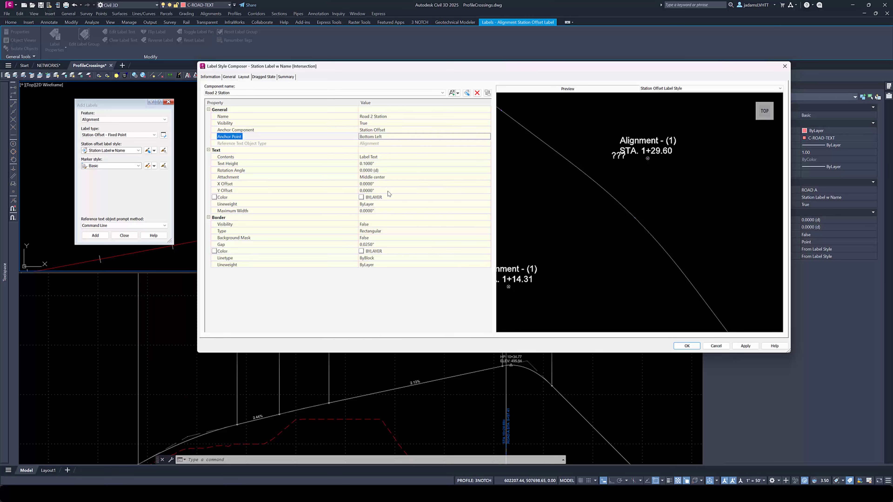
pyautogui.click(377, 179)
pyautogui.click(377, 180)
pyautogui.click(371, 184)
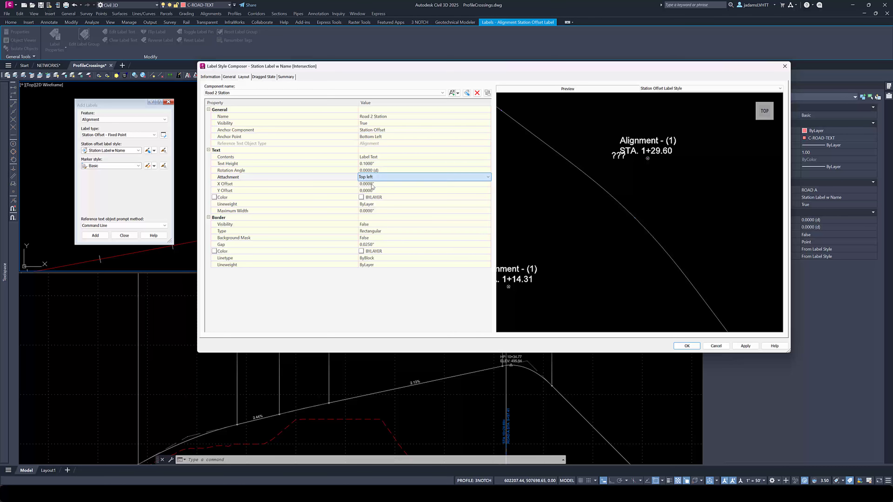
# Replace the default text in the Road 2 Station contents with the Alignment Name property, followed by a new line
pyautogui.click(369, 158)
pyautogui.click(487, 158)
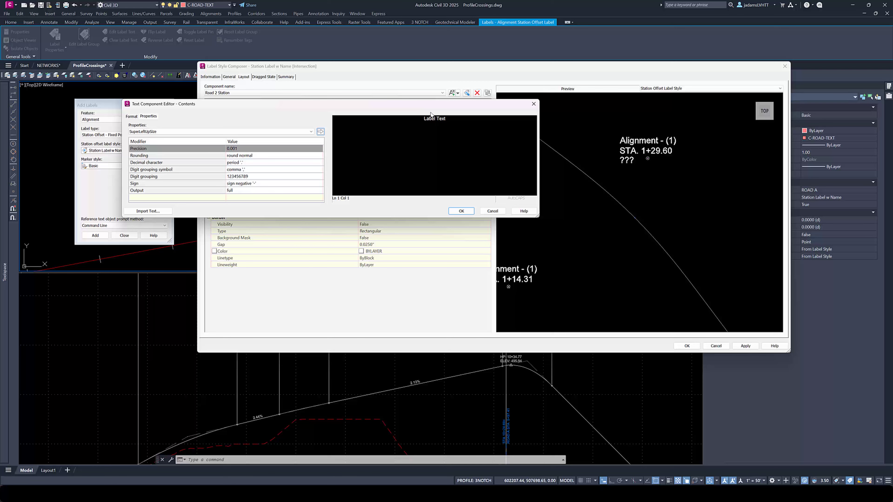
pyautogui.moveTo(342, 107); pyautogui.dragTo(448, 138)
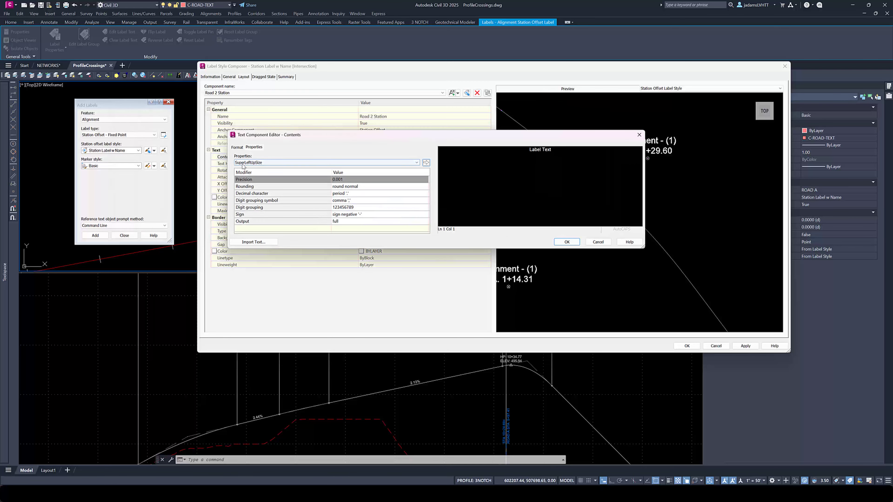
pyautogui.click(325, 163)
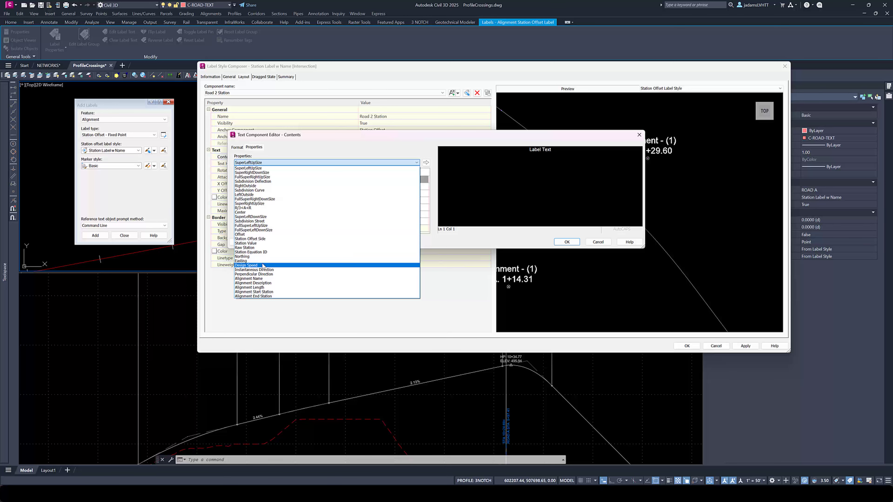
pyautogui.click(248, 278)
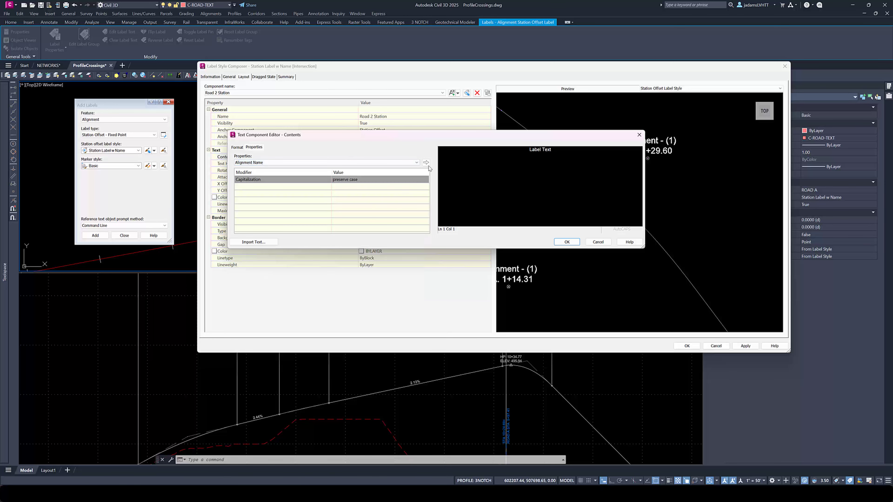
pyautogui.click(426, 163)
pyautogui.press('BackSpace')
pyautogui.press('BackSpace')
pyautogui.press('BackSpace')
pyautogui.press('BackSpace')
pyautogui.press('BackSpace')
pyautogui.press('BackSpace')
pyautogui.press('BackSpace')
pyautogui.press('BackSpace')
pyautogui.press('BackSpace')
pyautogui.press('BackSpace')
# Complete the Road 2 Station contents with a second line reading "STA:" followed by the Station Value property, and accept the text
pyautogui.click(258, 162)
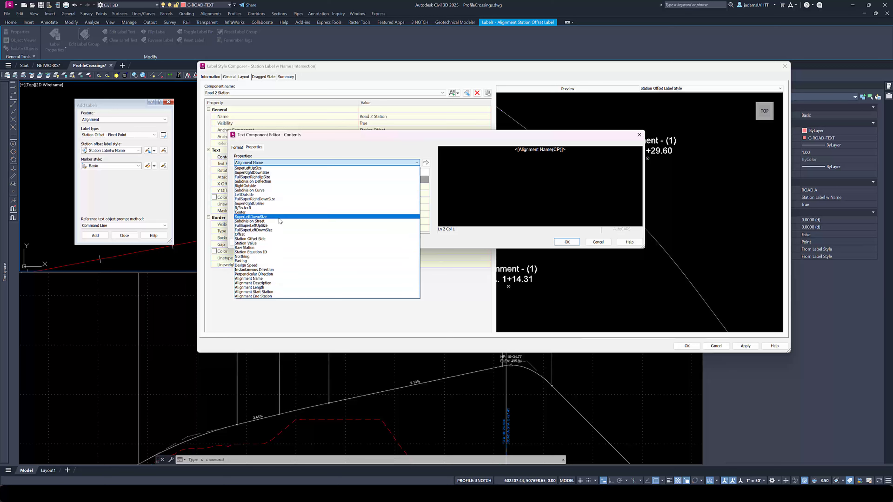
pyautogui.click(273, 244)
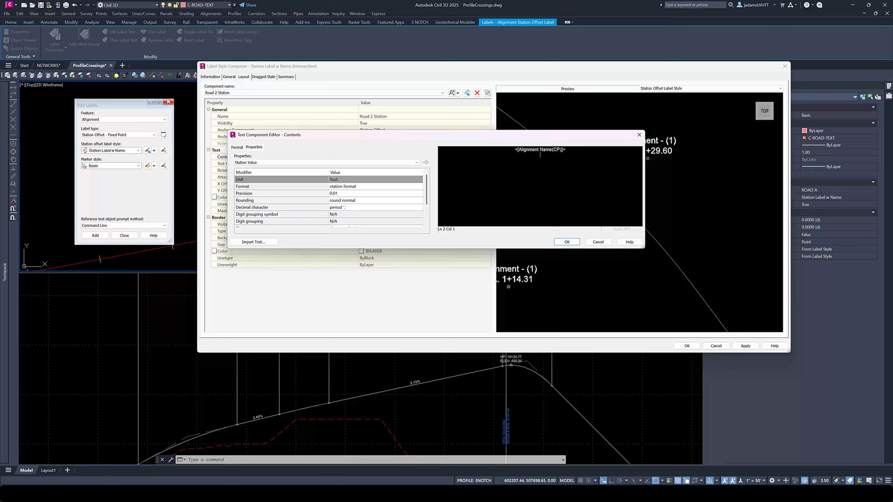
pyautogui.press('BackSpace')
pyautogui.press('BackSpace')
pyautogui.press('capslock')
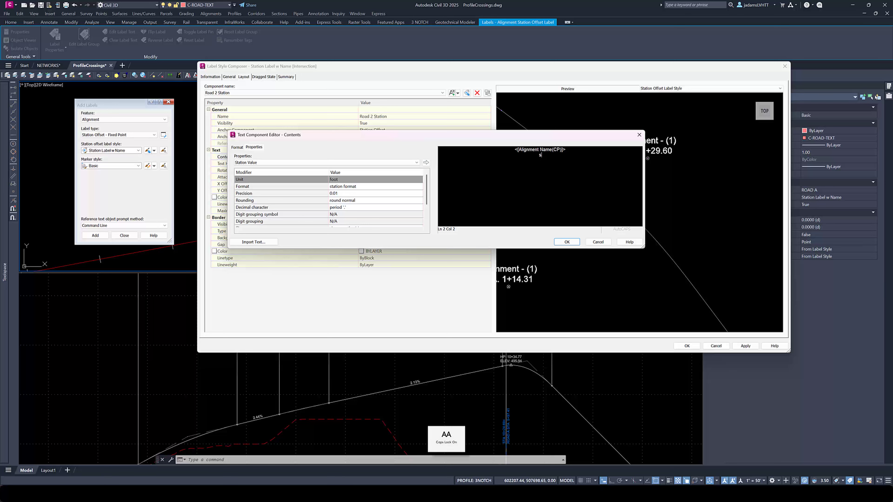
pyautogui.write('TA:')
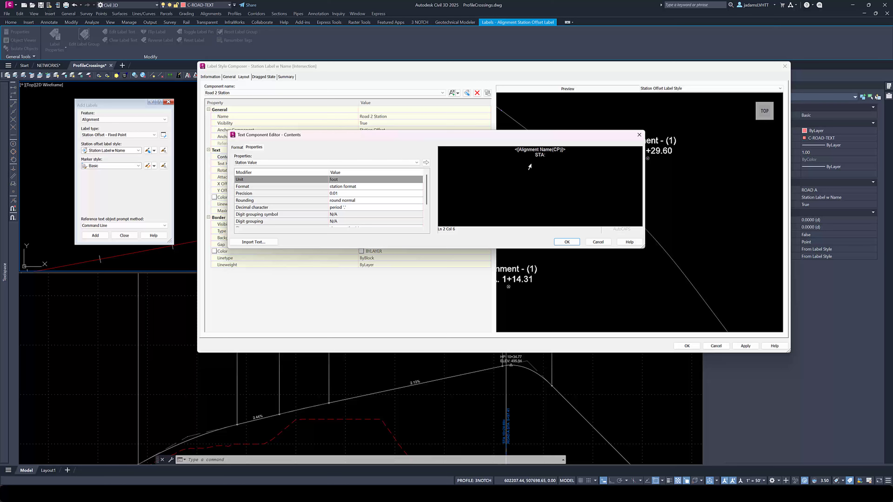
pyautogui.click(425, 162)
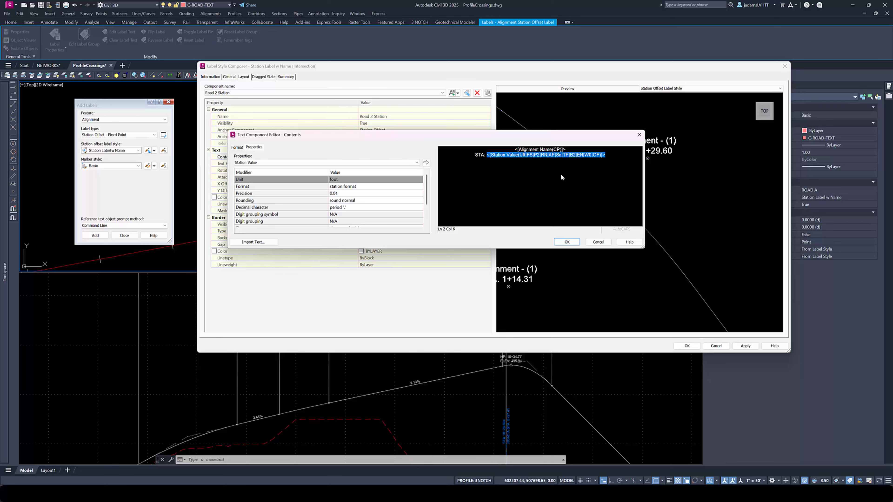
pyautogui.click(567, 242)
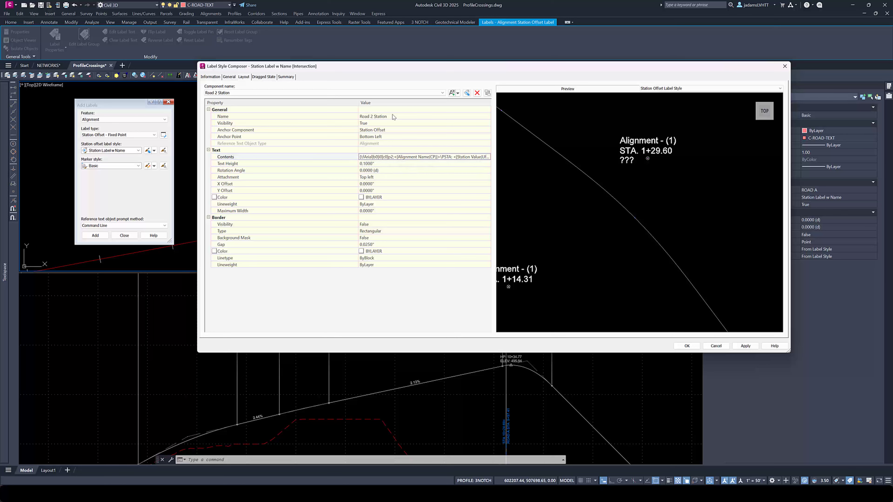
# Save the changes to the Station Label w Name [Intersection] label style and deselect the label
pyautogui.click(233, 93)
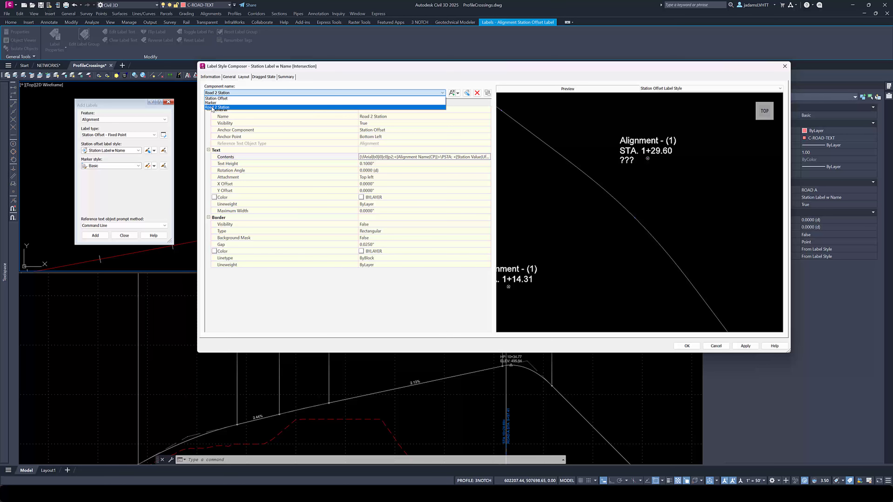
pyautogui.click(680, 348)
pyautogui.click(685, 345)
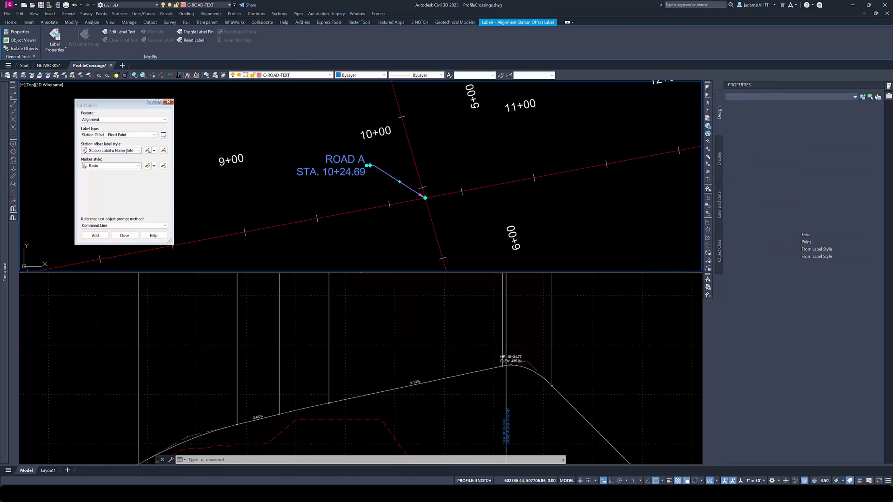
pyautogui.press('Escape')
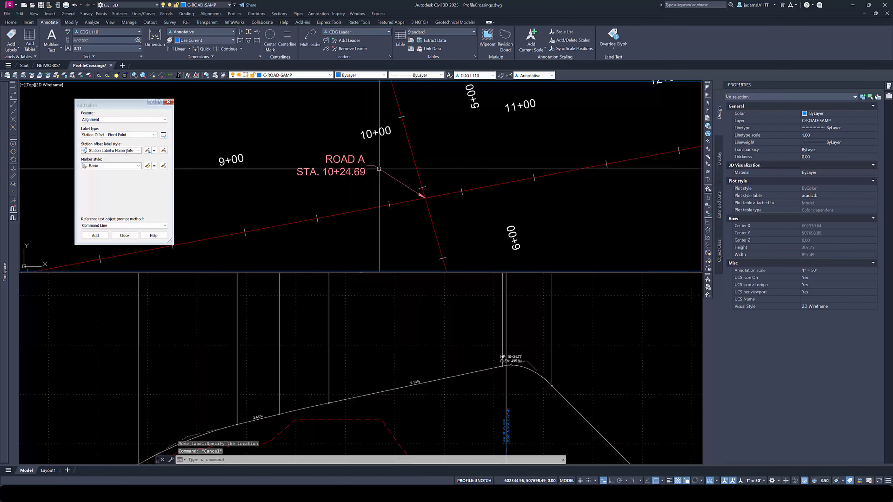
# Delete the existing ROAD A station label beside the road intersection
pyautogui.click(324, 154)
pyautogui.press('Escape')
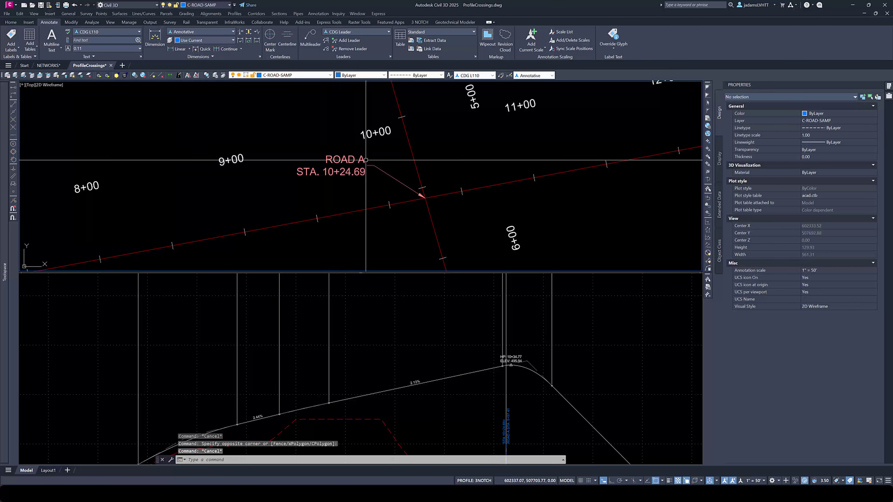
pyautogui.click(381, 153)
pyautogui.click(343, 176)
pyautogui.press('Delete')
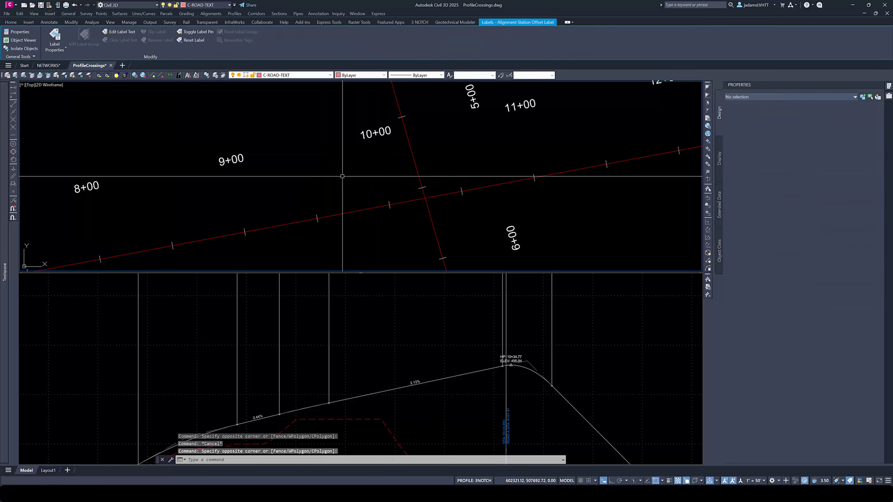
# Set up an Alignment label of type Station Offset - Fixed Point with the Station Label w Name [Intersection] style
pyautogui.click(11, 35)
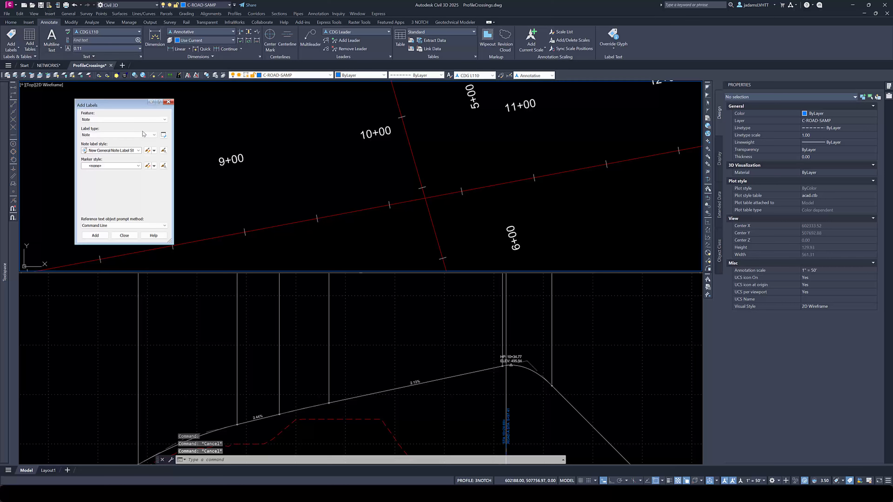
pyautogui.click(105, 120)
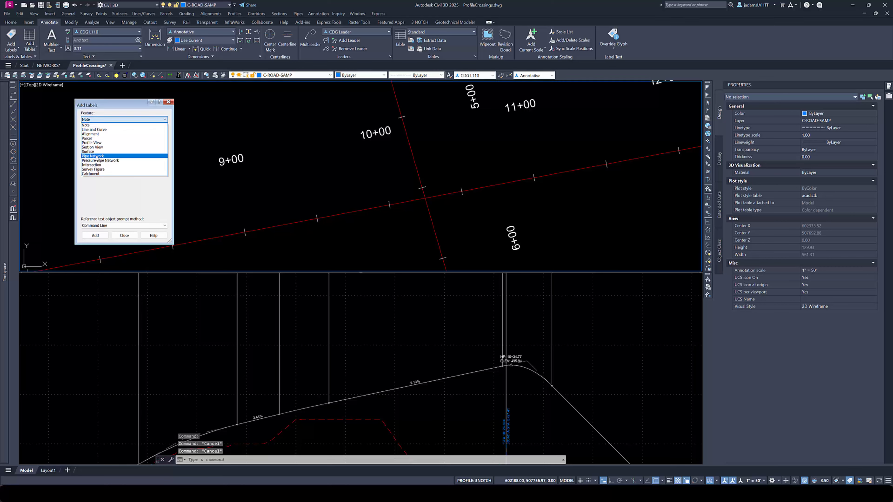
pyautogui.click(92, 134)
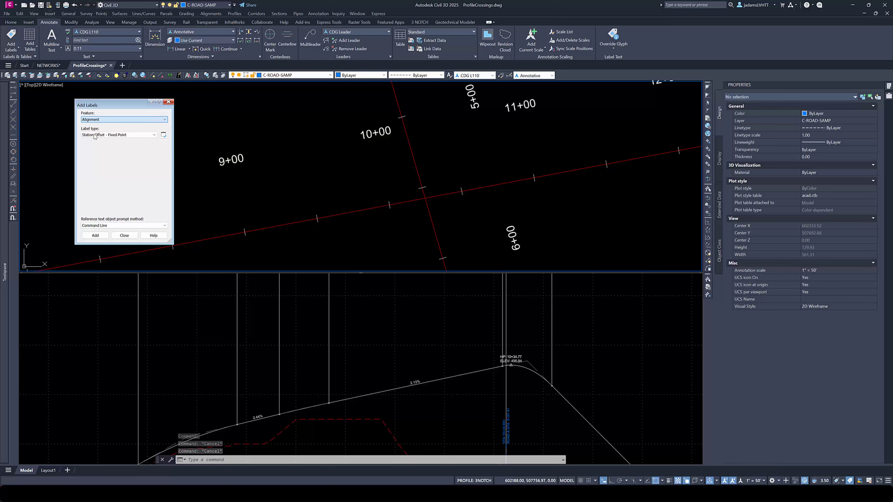
pyautogui.click(115, 150)
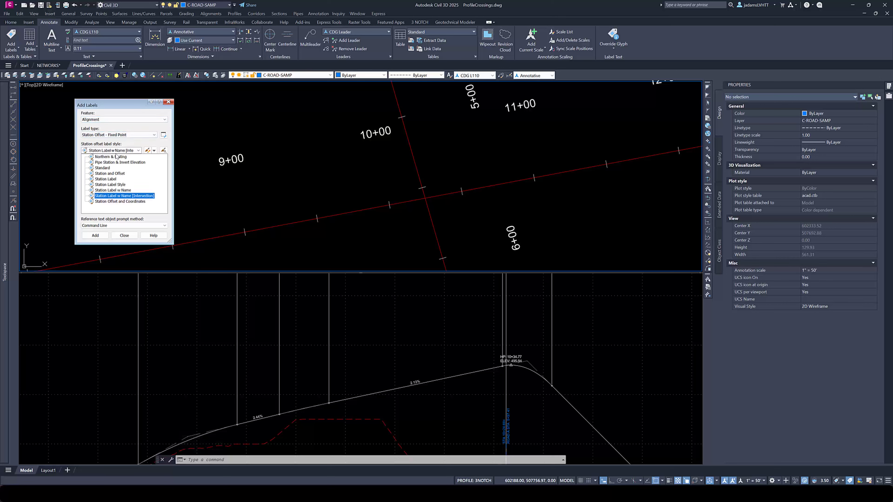
pyautogui.click(133, 196)
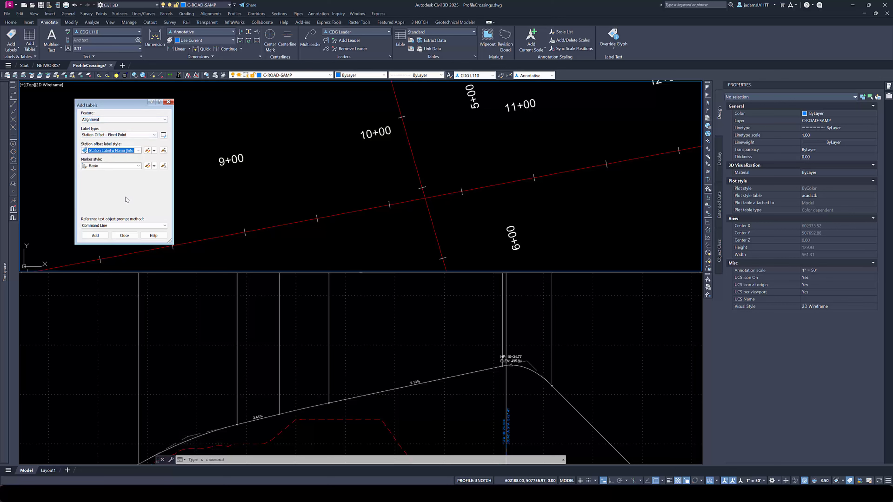
# Label the ROAD A alignment at its apparent intersection with ROAD B, choosing ROAD B as the Road 2 Station reference alignment
pyautogui.click(95, 235)
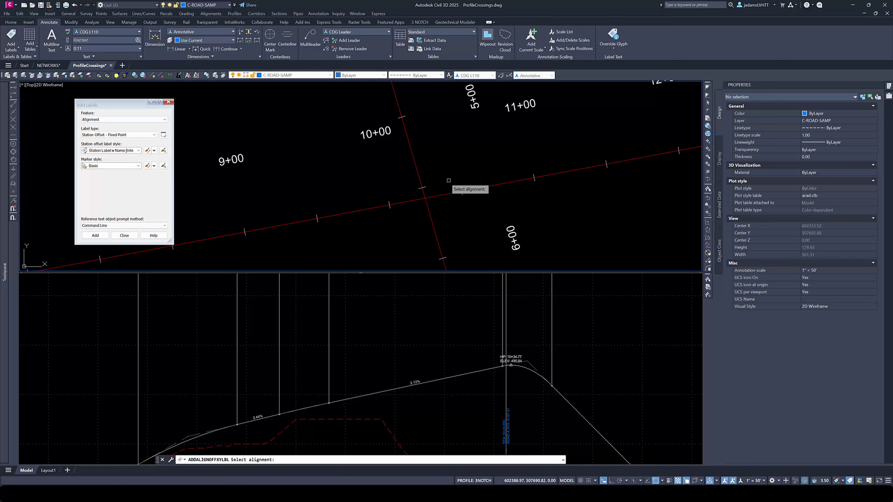
pyautogui.click(366, 208)
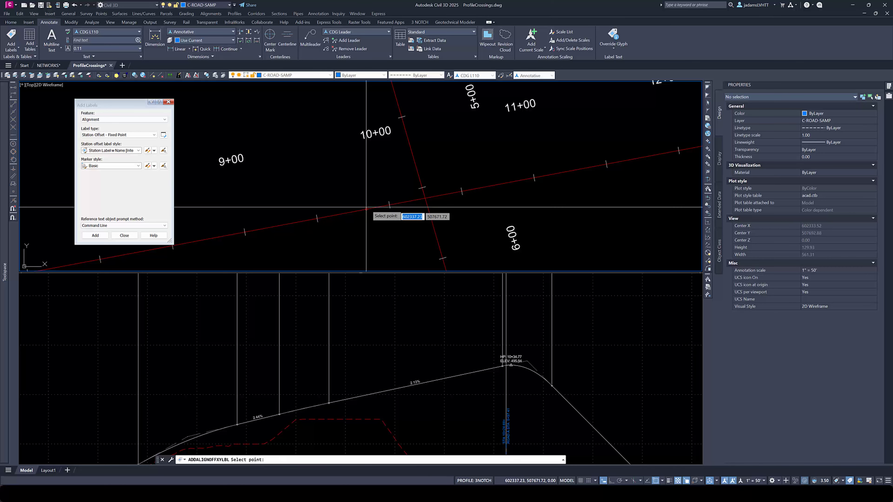
pyautogui.keyDown('shift'); pyautogui.rightClick(427, 167); pyautogui.keyUp('shift')
pyautogui.click(452, 234)
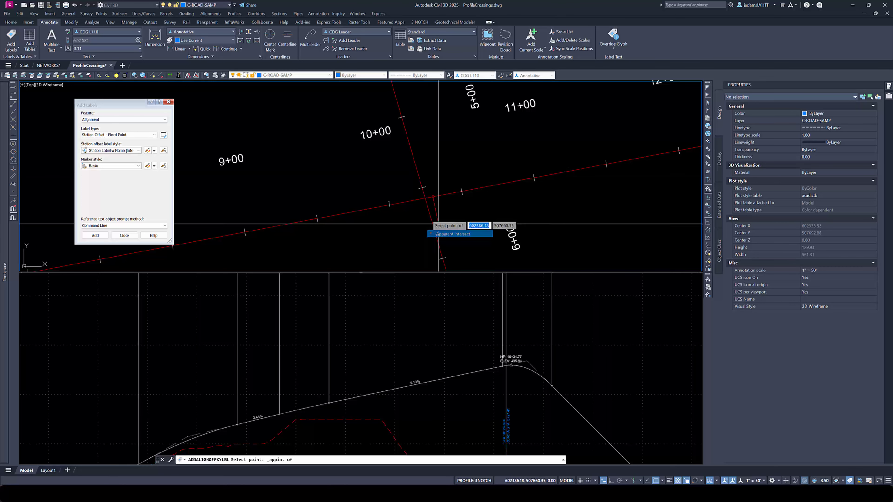
pyautogui.click(425, 199)
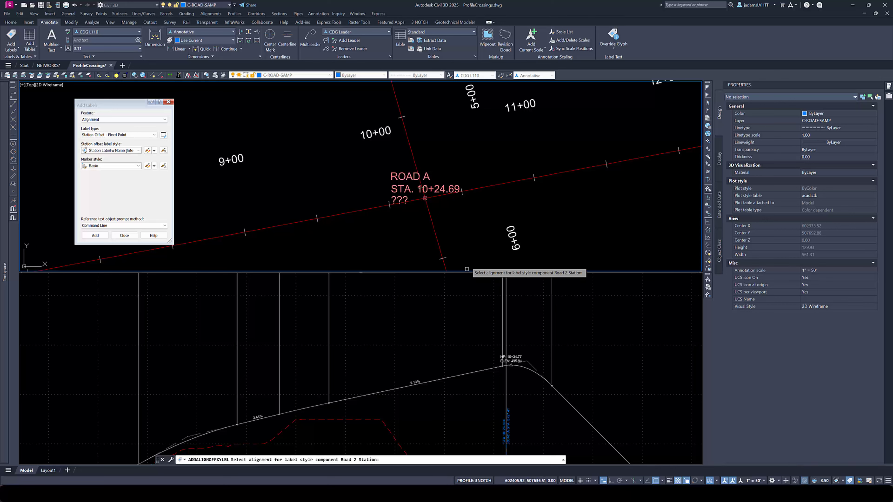
pyautogui.click(434, 224)
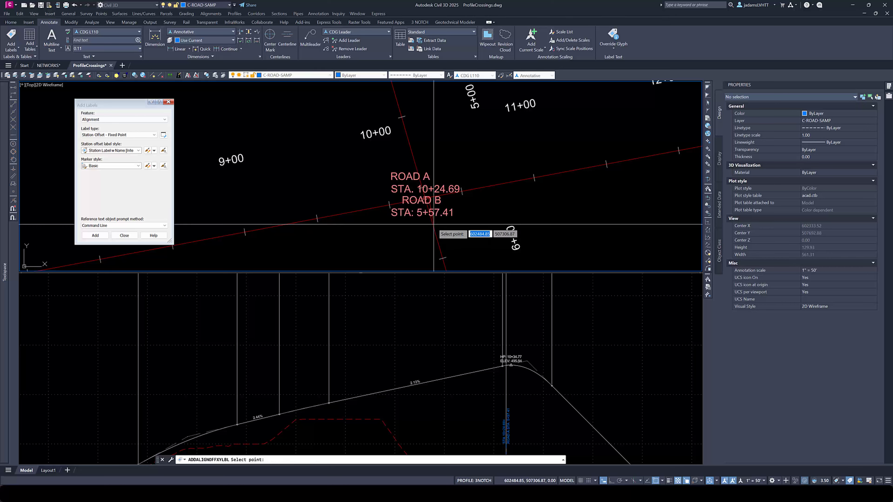
# Move the new intersection label up and to the left of the crossing, between stations 9+00 and 10+00, with its leader pointing back
pyautogui.click(404, 190)
pyautogui.click(425, 193)
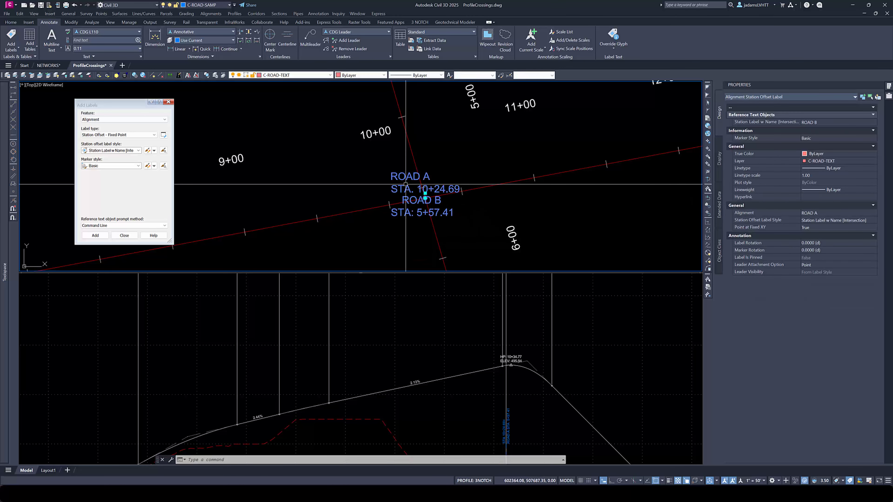
pyautogui.click(426, 192)
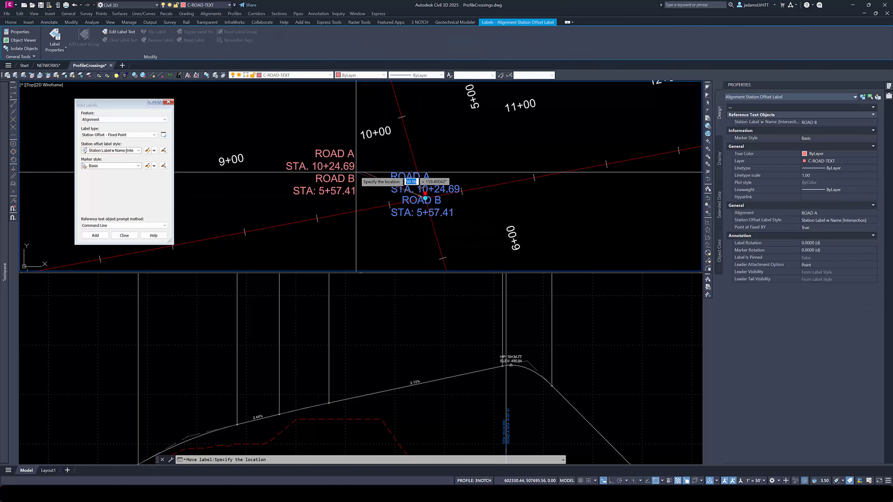
pyautogui.click(352, 166)
pyautogui.press('Escape')
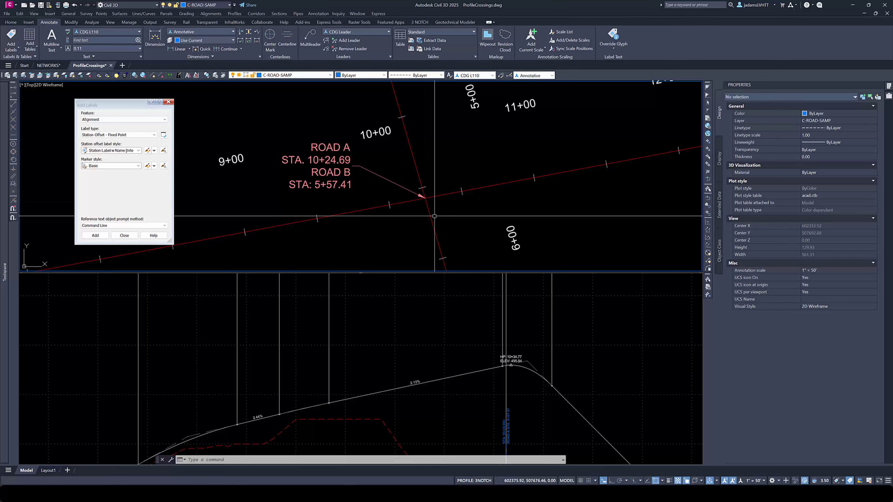
# Switch to the profile view viewport and set the feature for new labels to Profile View
pyautogui.click(402, 344)
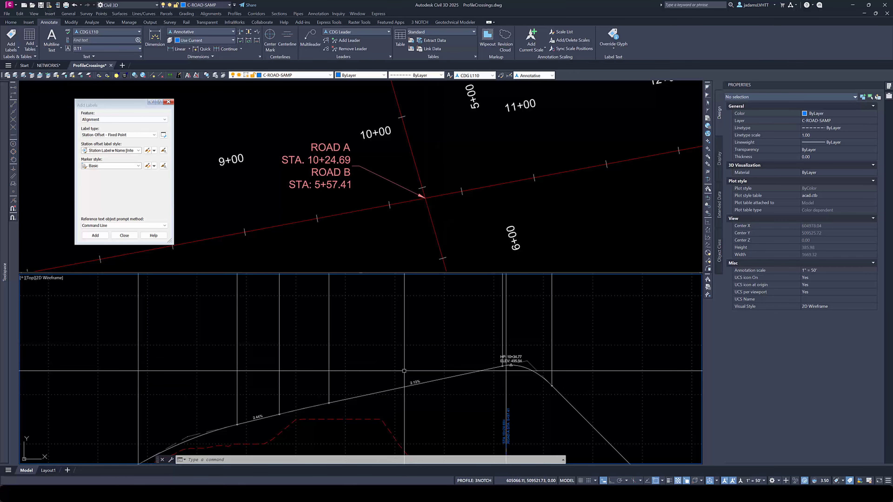
pyautogui.moveTo(396, 364); pyautogui.dragTo(367, 307, button='middle')
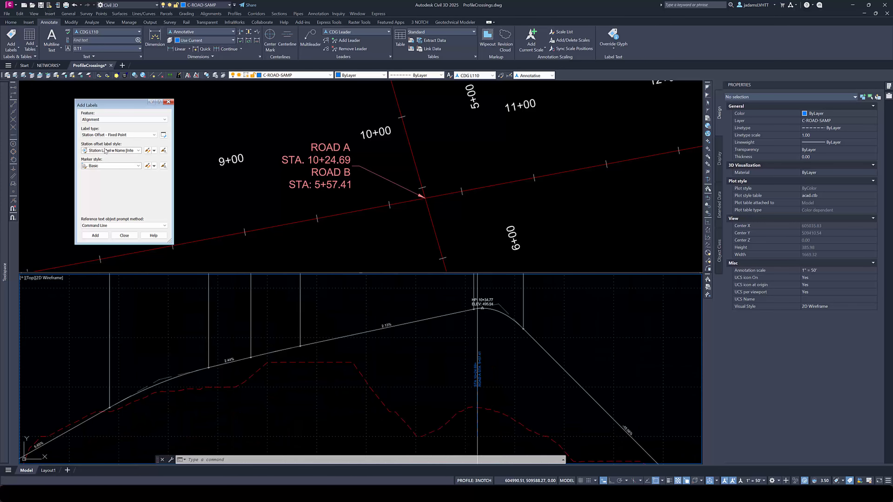
pyautogui.click(112, 121)
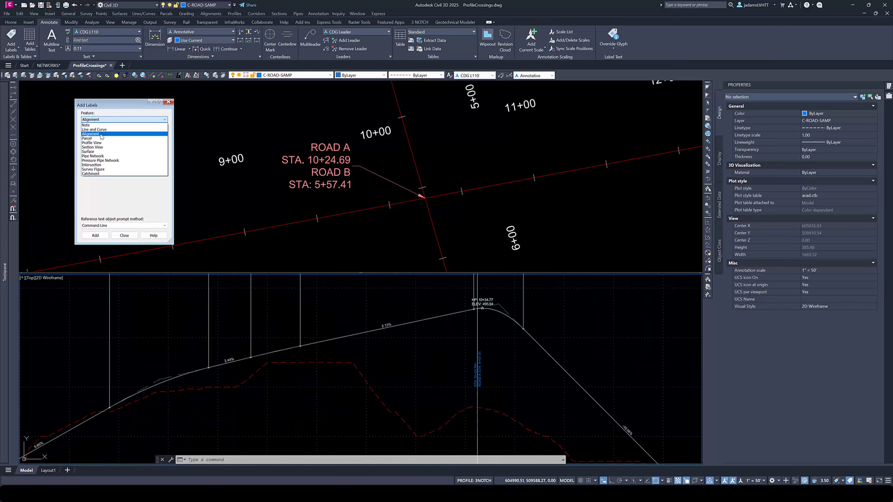
pyautogui.click(98, 143)
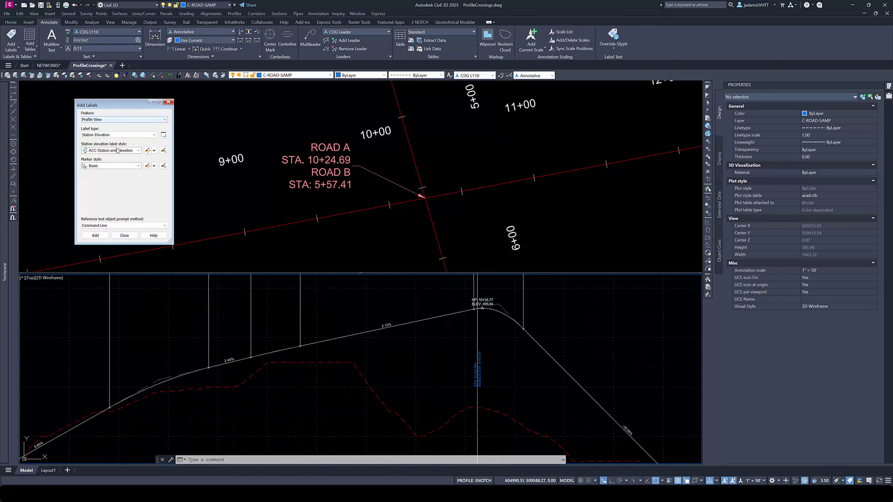
# Examine the layout settings of the ACC Station and Elevation label style without changing them
pyautogui.click(101, 152)
pyautogui.click(138, 151)
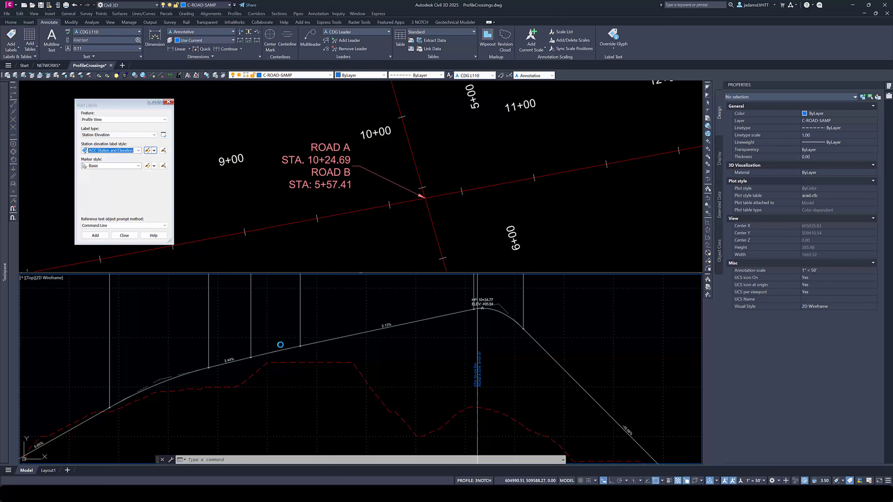
pyautogui.click(148, 151)
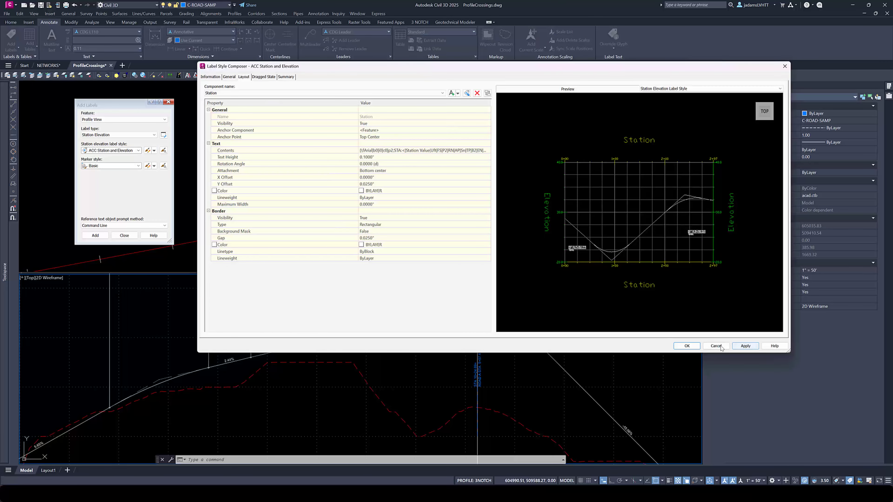
pyautogui.click(720, 346)
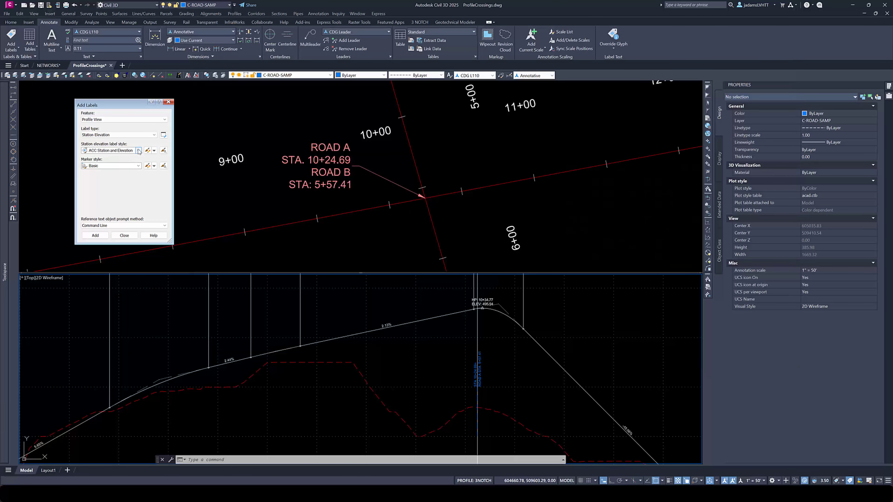
# Place a Station Elevation label in the Station and Elevation style at the vertical line just before the 2.13% grade in the profile view
pyautogui.click(115, 151)
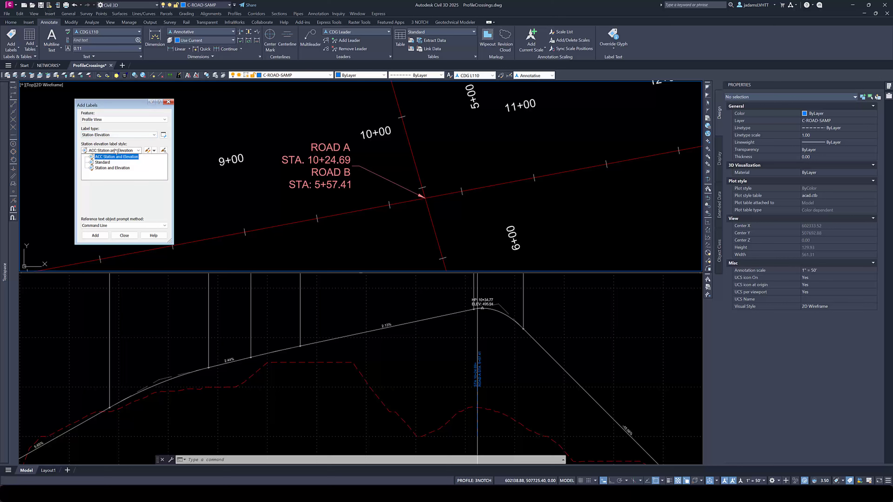
pyautogui.click(113, 168)
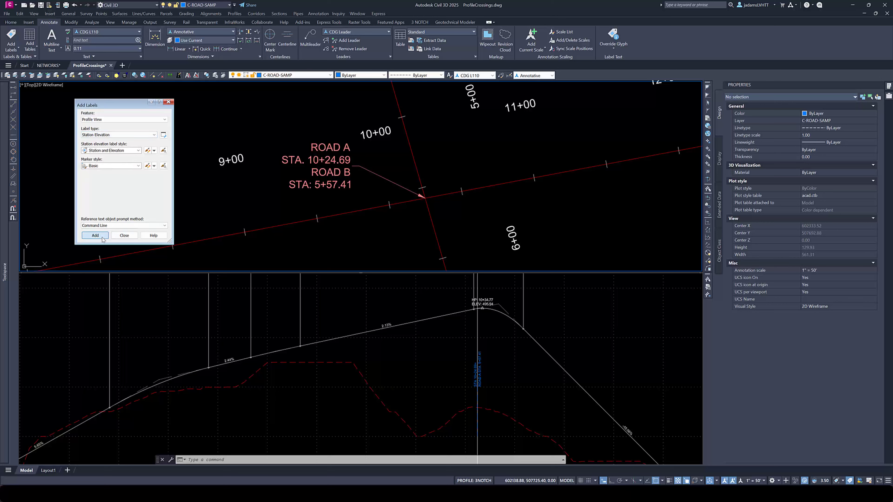
pyautogui.click(95, 235)
pyautogui.click(397, 372)
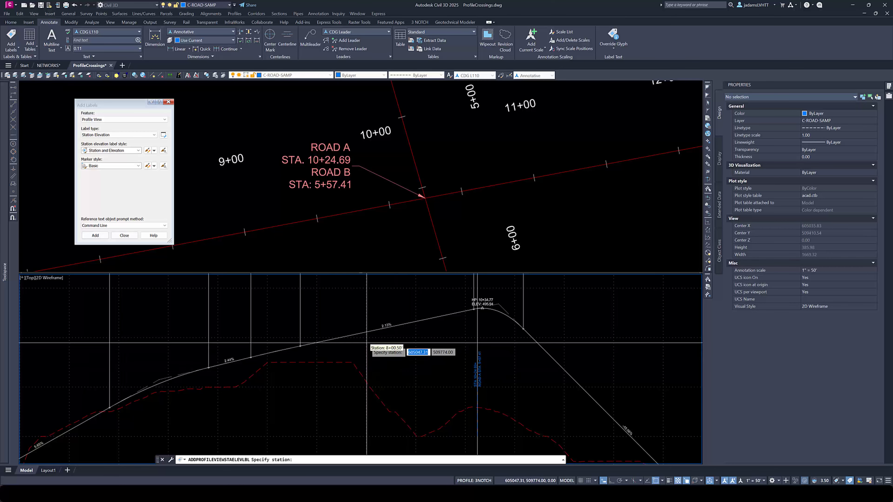
pyautogui.click(300, 352)
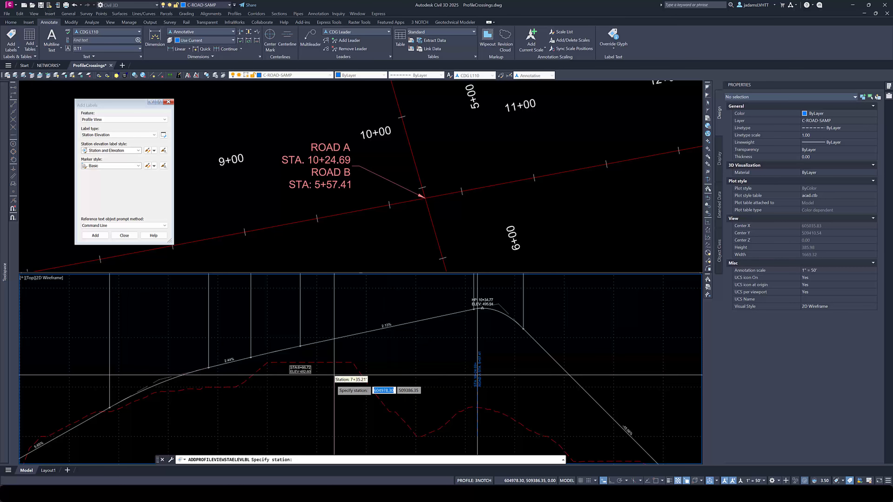
# End label placement and delete the Station Elevation label just placed below the existing-ground line in the profile view
pyautogui.click(299, 375)
pyautogui.press('Escape')
pyautogui.click(299, 371)
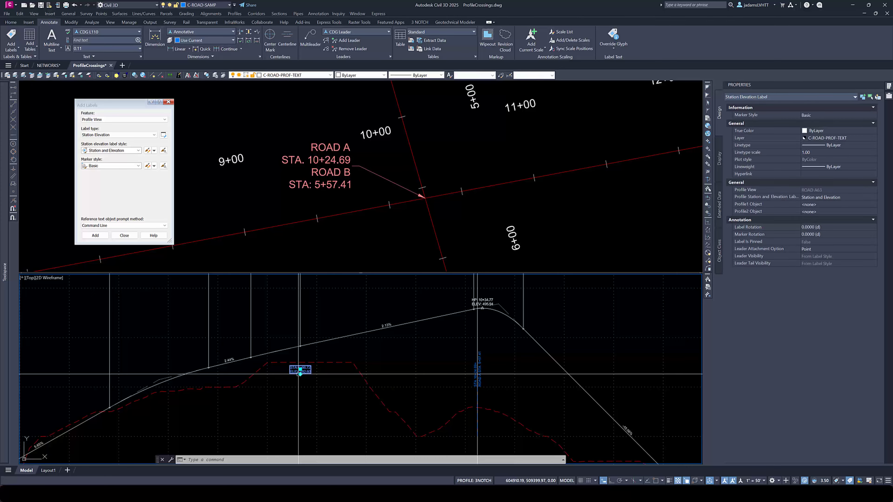
pyautogui.scroll(6, 297, 375)
pyautogui.scroll(-4, 322, 363)
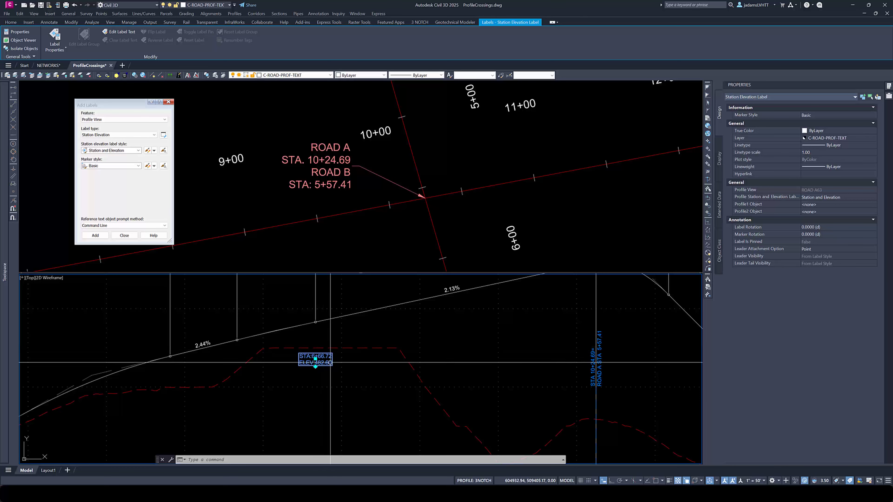
pyautogui.press('Delete')
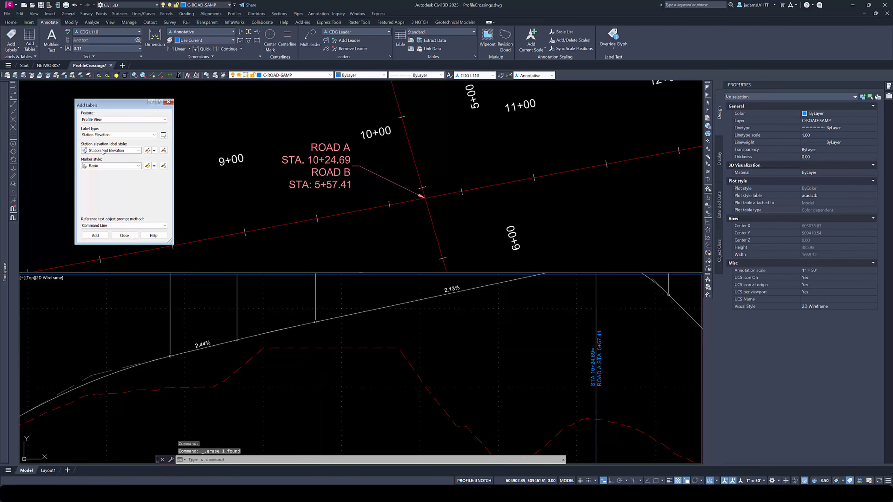
# Set the station elevation label style to ACC Station and Elevation and examine the text properties available for its Profile Elev component
pyautogui.click(104, 151)
pyautogui.click(104, 156)
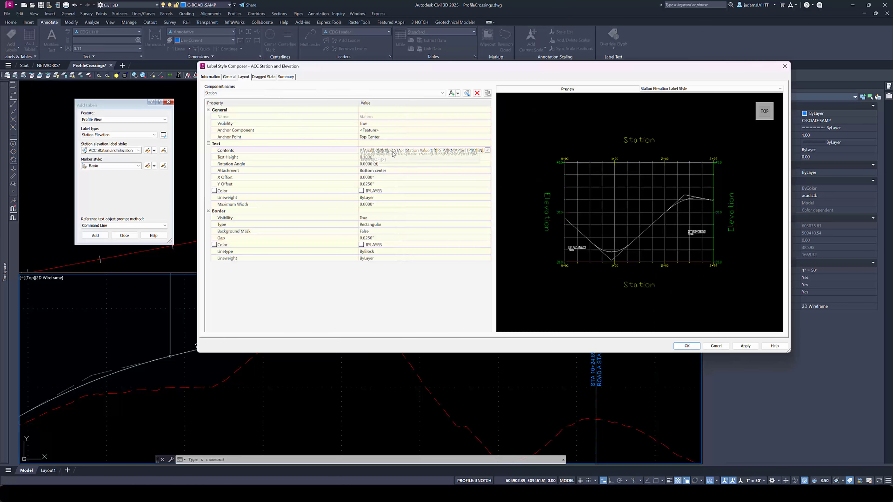
pyautogui.click(218, 93)
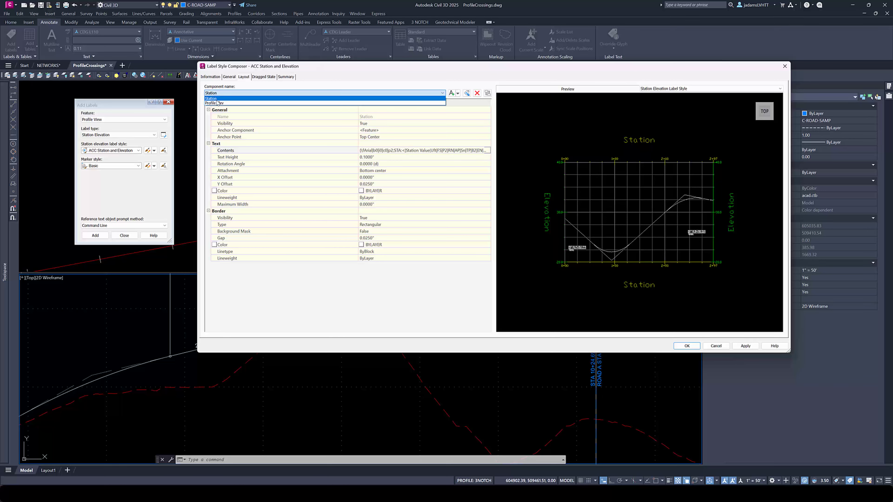
pyautogui.click(217, 103)
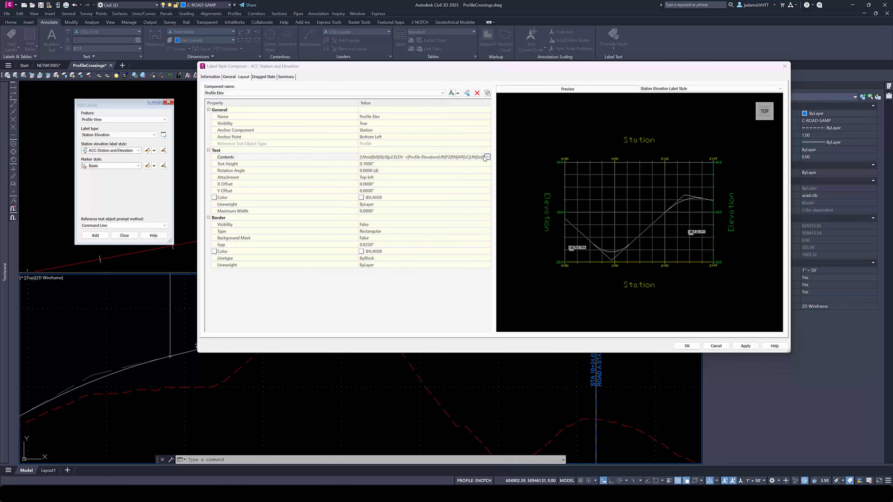
pyautogui.click(487, 157)
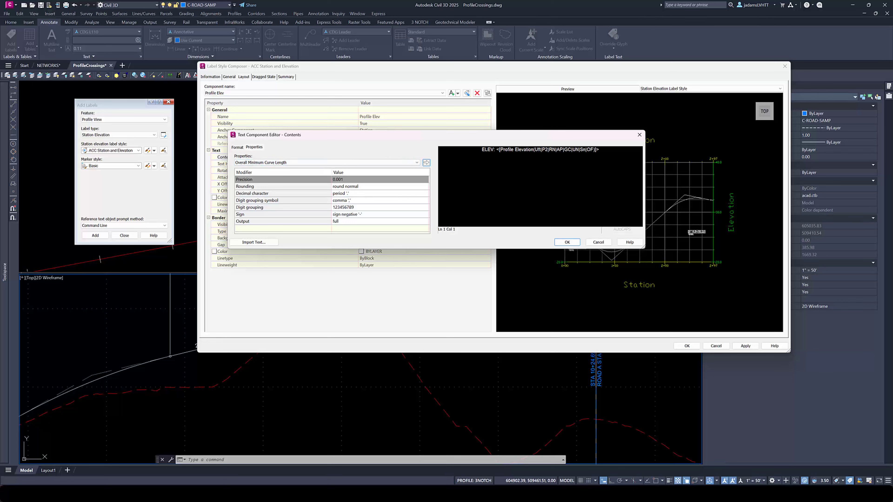
pyautogui.click(388, 162)
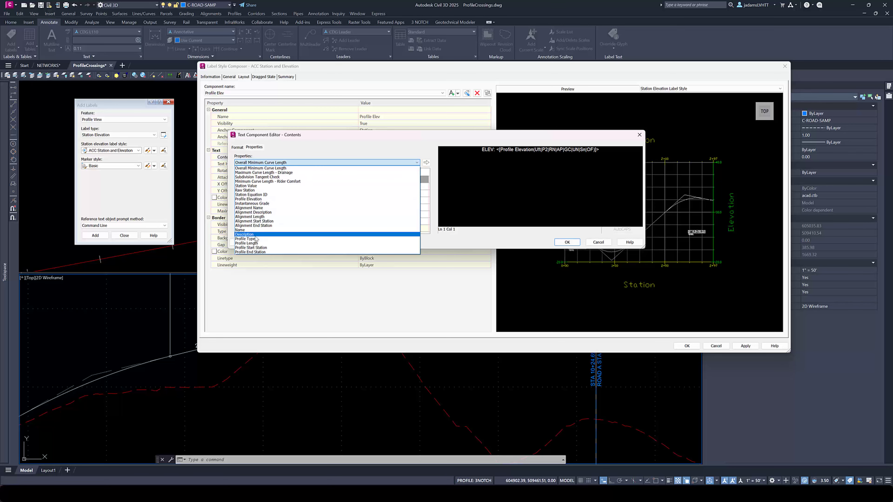
pyautogui.click(585, 243)
pyautogui.click(588, 242)
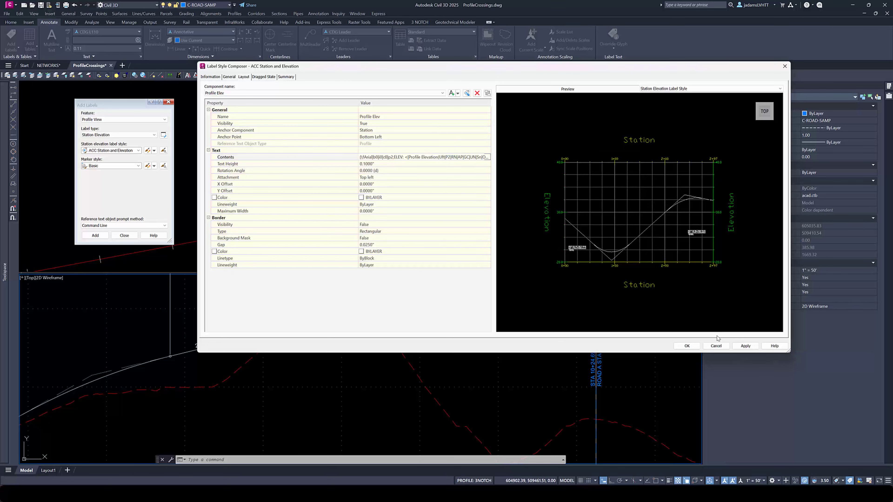
pyautogui.click(715, 346)
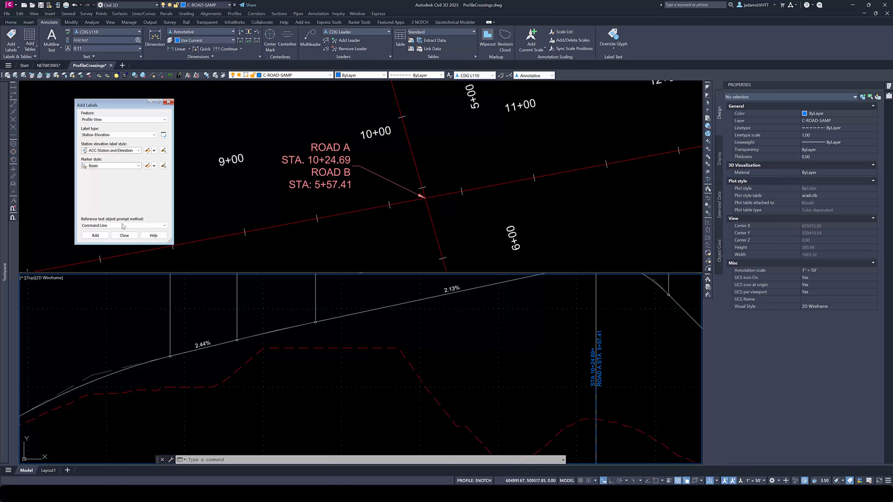
# Place a Station Elevation label at the vertical line just before the 2.13% grade, using profile VAL-ROAD A-1 as its elevation reference
pyautogui.click(96, 235)
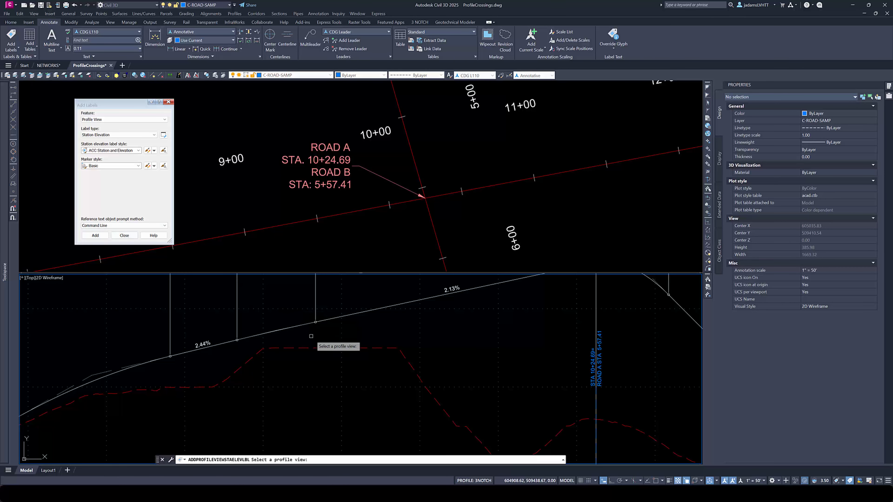
pyautogui.click(340, 340)
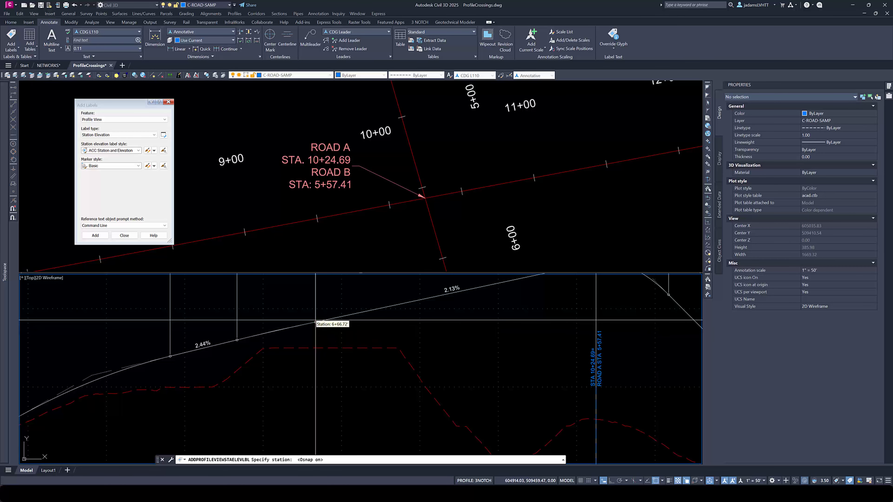
pyautogui.click(316, 321)
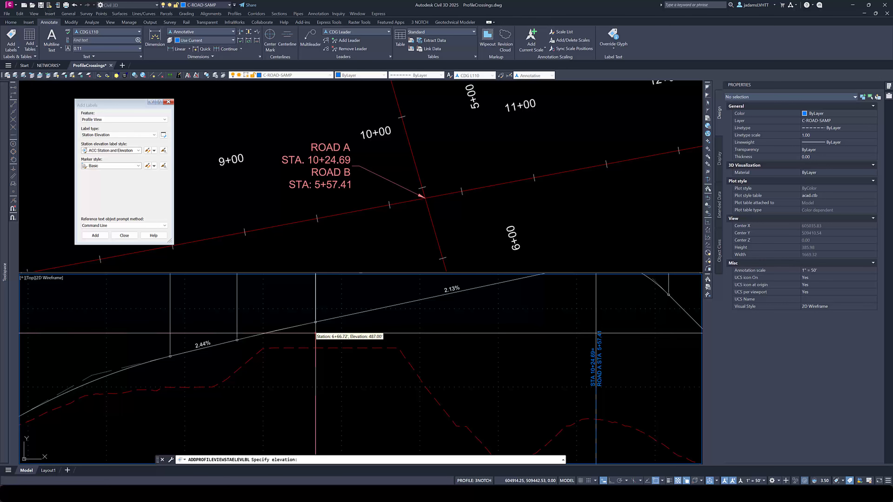
pyautogui.click(397, 334)
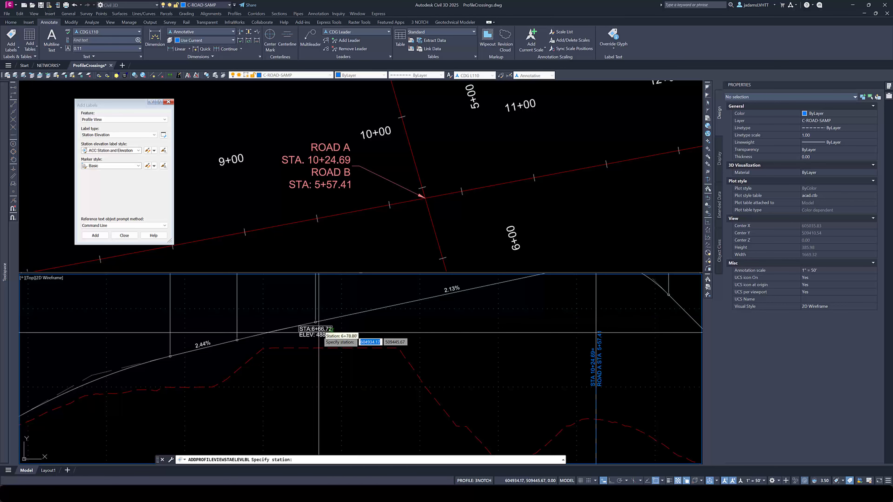
pyautogui.click(321, 321)
# Examine the new station and elevation label with its reference profile, and review the road crossing in the plan and profile viewports
pyautogui.scroll(2, 321, 336)
pyautogui.click(310, 321)
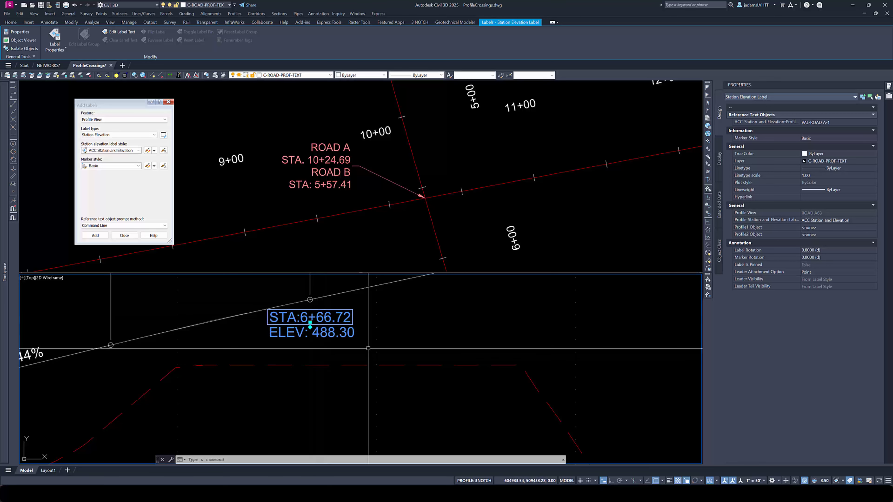
pyautogui.scroll(-2, 372, 344)
pyautogui.click(369, 243)
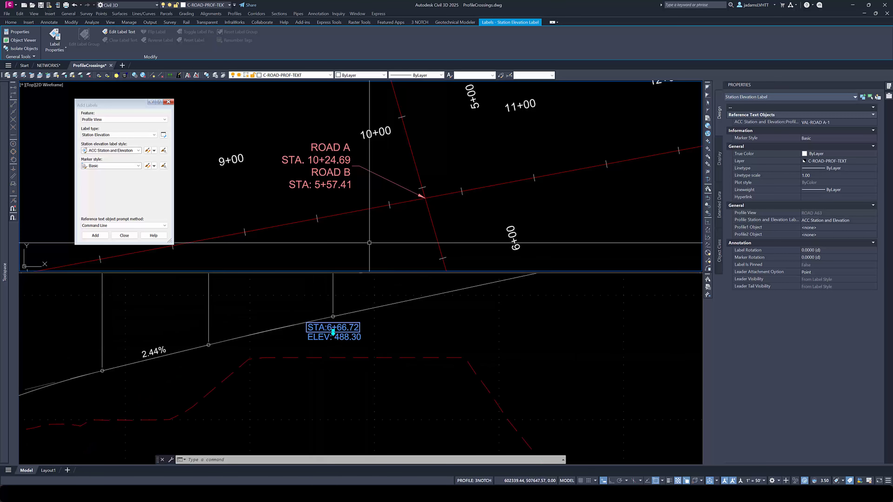
pyautogui.scroll(-2, 368, 243)
pyautogui.moveTo(404, 231); pyautogui.dragTo(385, 215, button='middle')
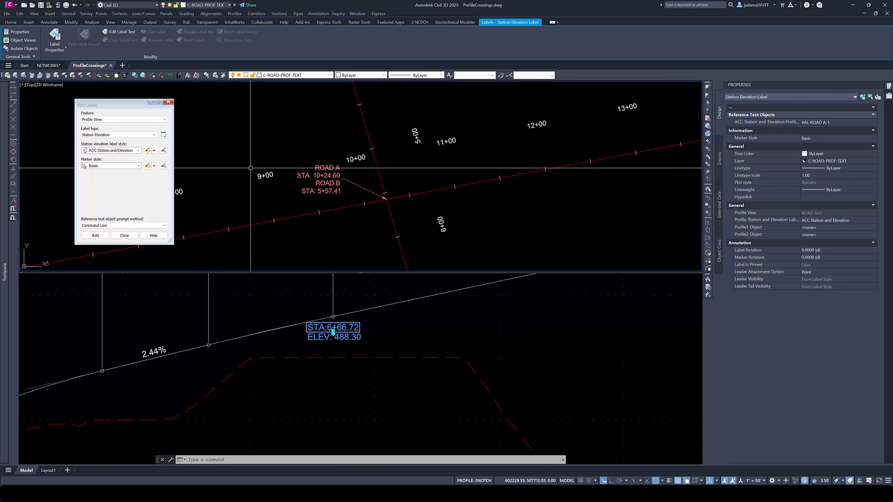
pyautogui.click(331, 313)
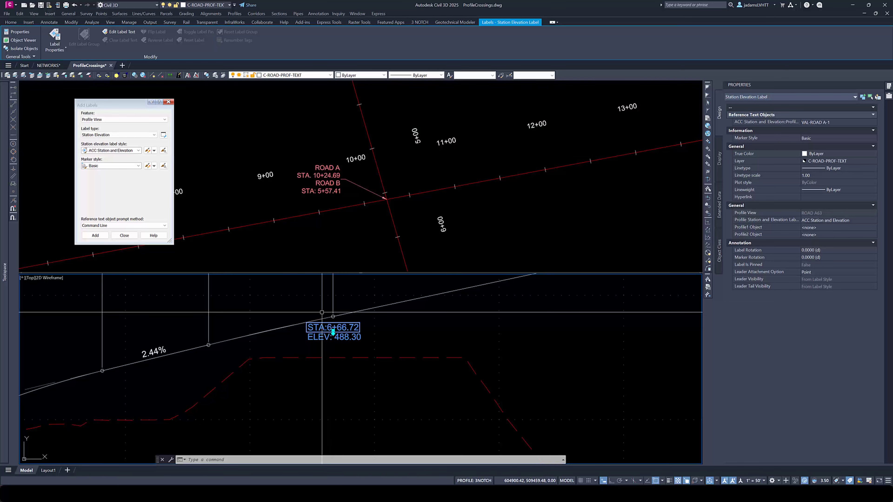
pyautogui.scroll(-4, 322, 312)
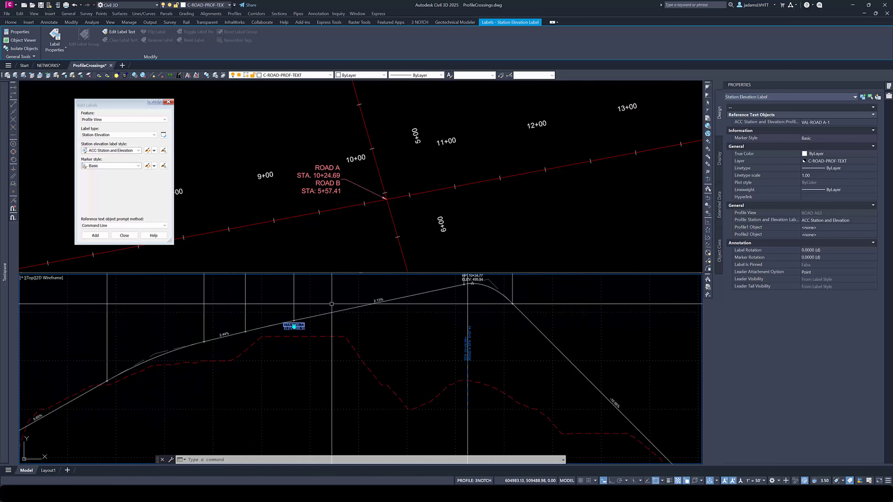
pyautogui.moveTo(332, 304); pyautogui.dragTo(312, 360, button='middle')
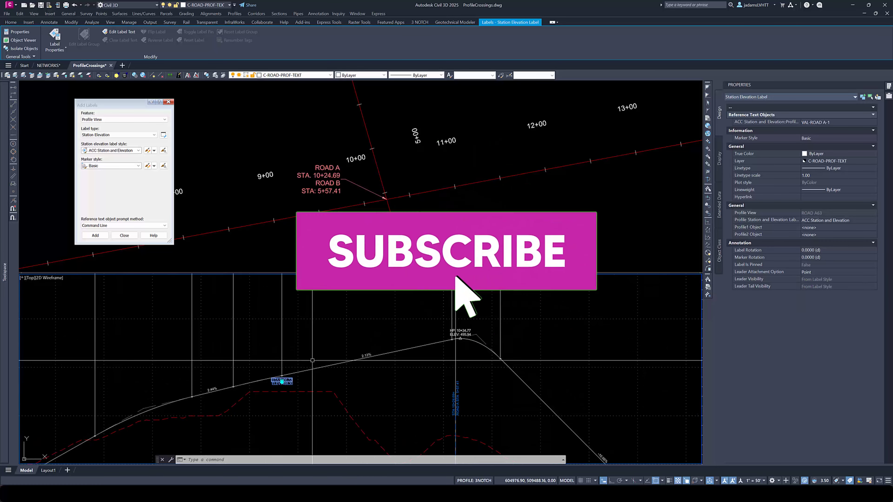